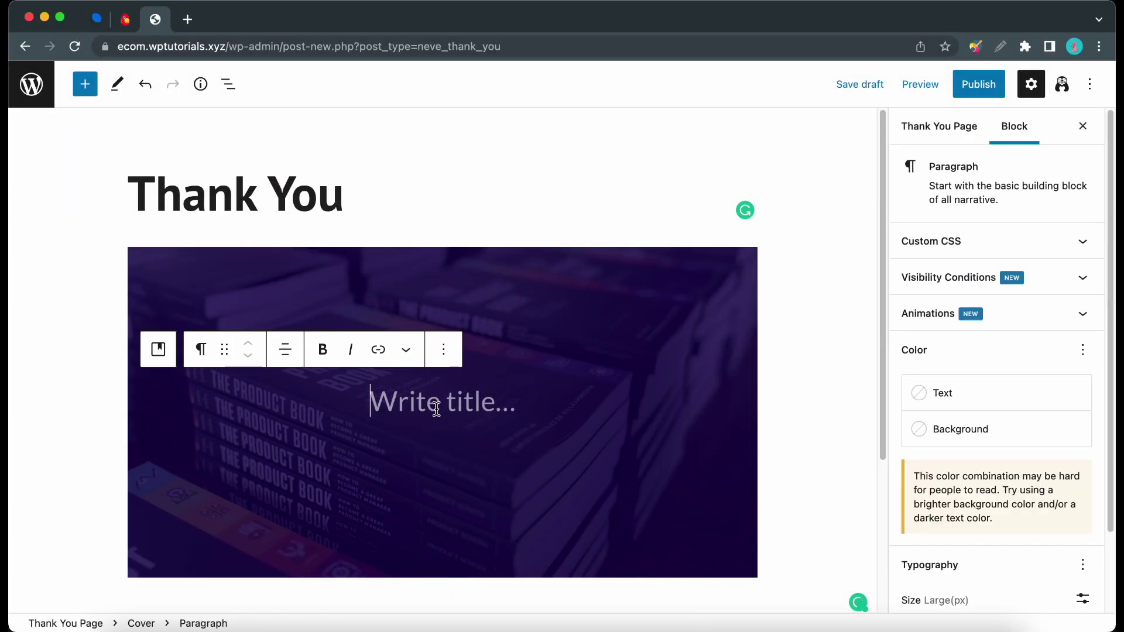
# Type 'Your order has been received.' into the Thank You page's cover block
pyautogui.write('Your order has bee')
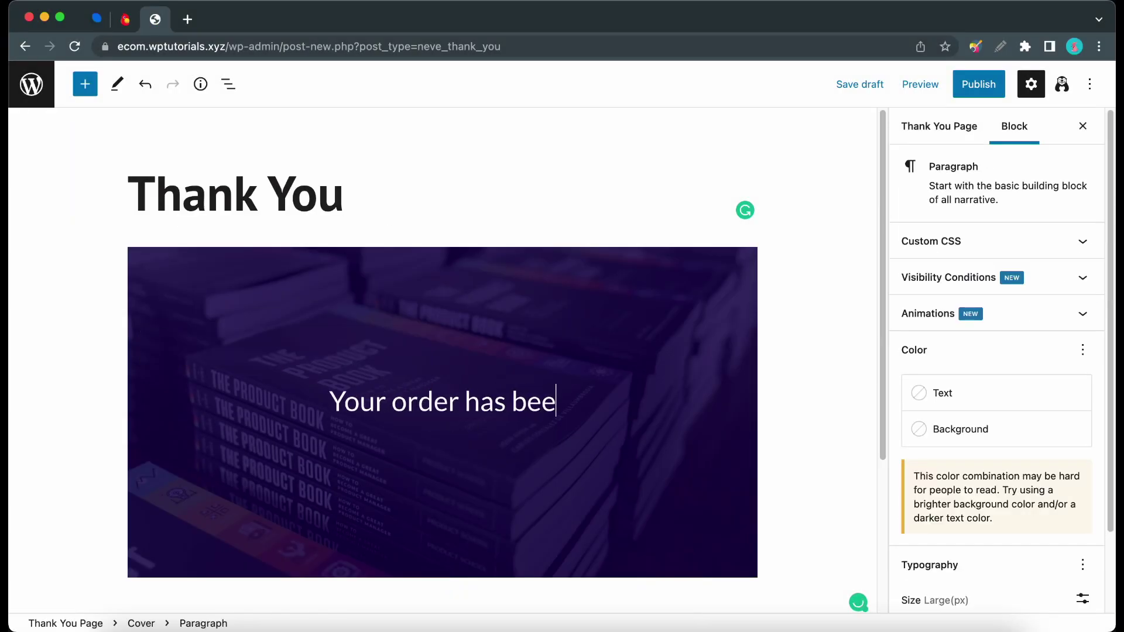
pyautogui.write('n received.')
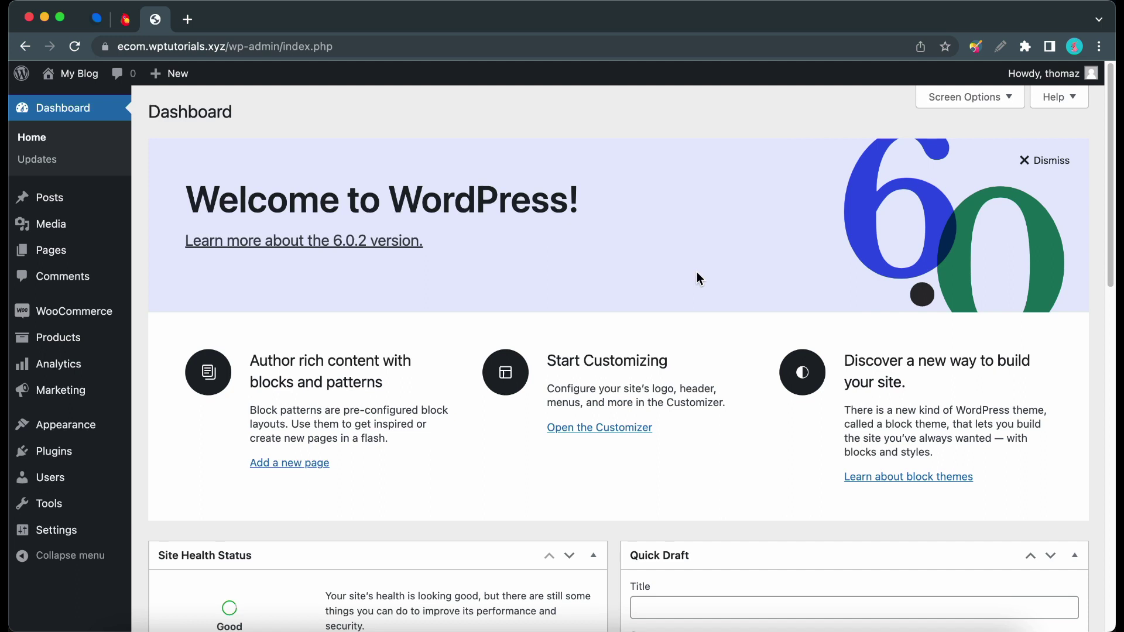
# In Settings > Sparks, activate Custom Thank You Pages and reload to see it under Marketing
pyautogui.moveTo(63, 532)
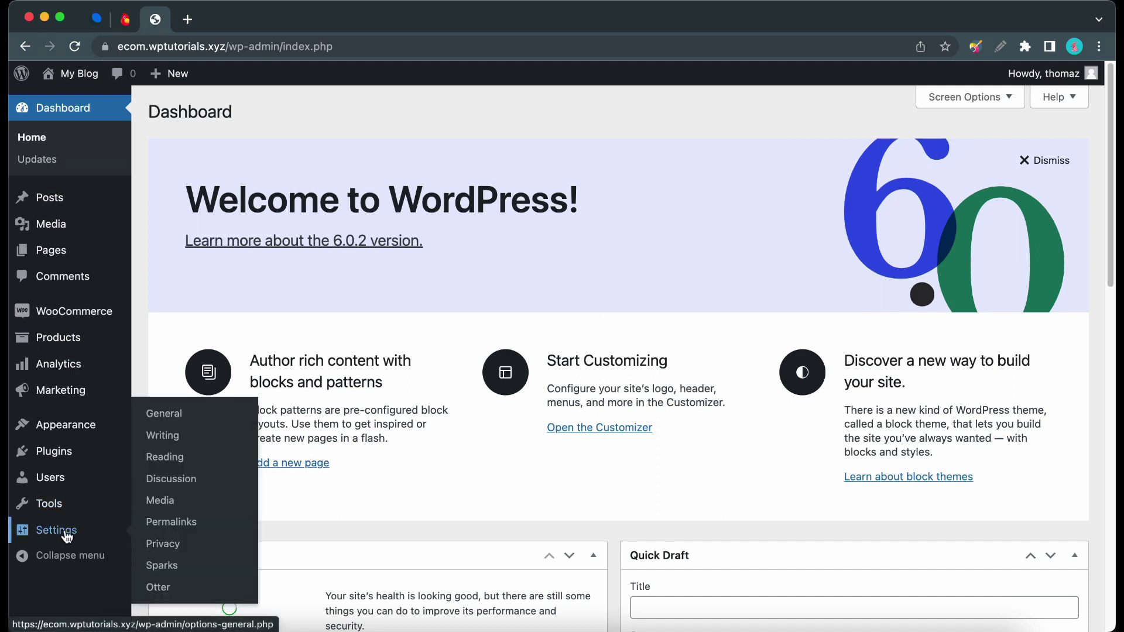
pyautogui.click(178, 575)
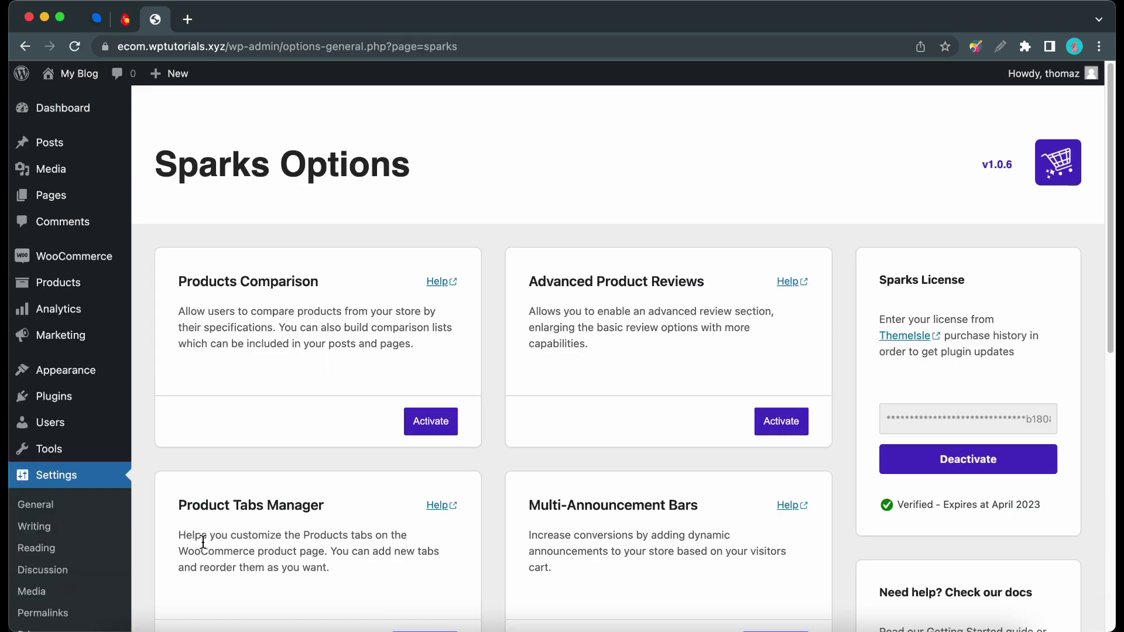
pyautogui.scroll(-5, 305, 478)
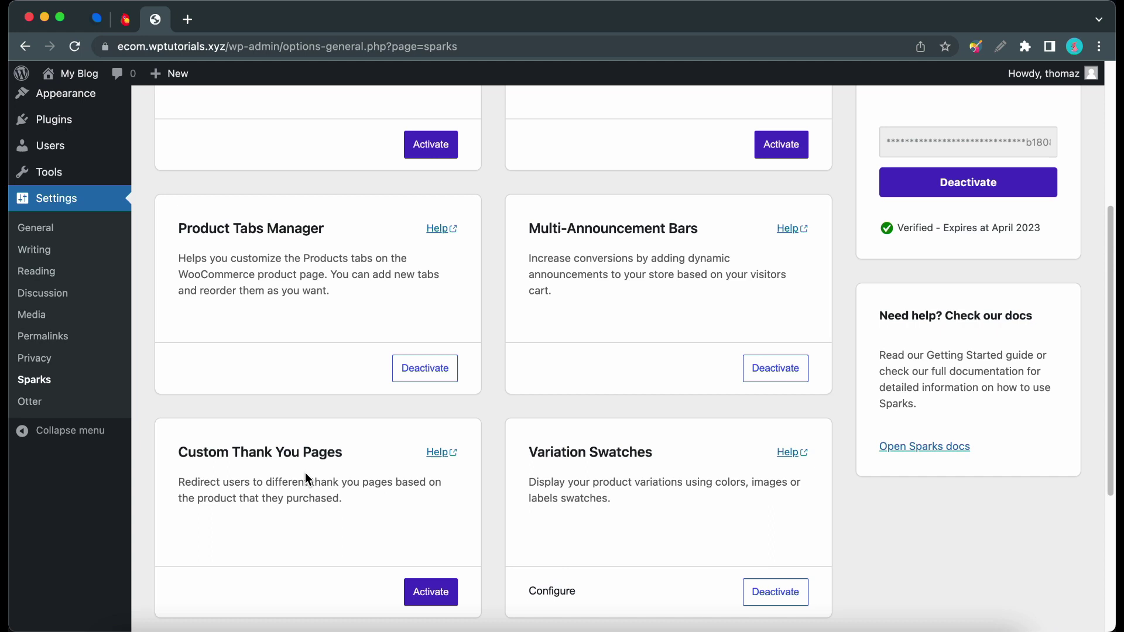
pyautogui.click(430, 605)
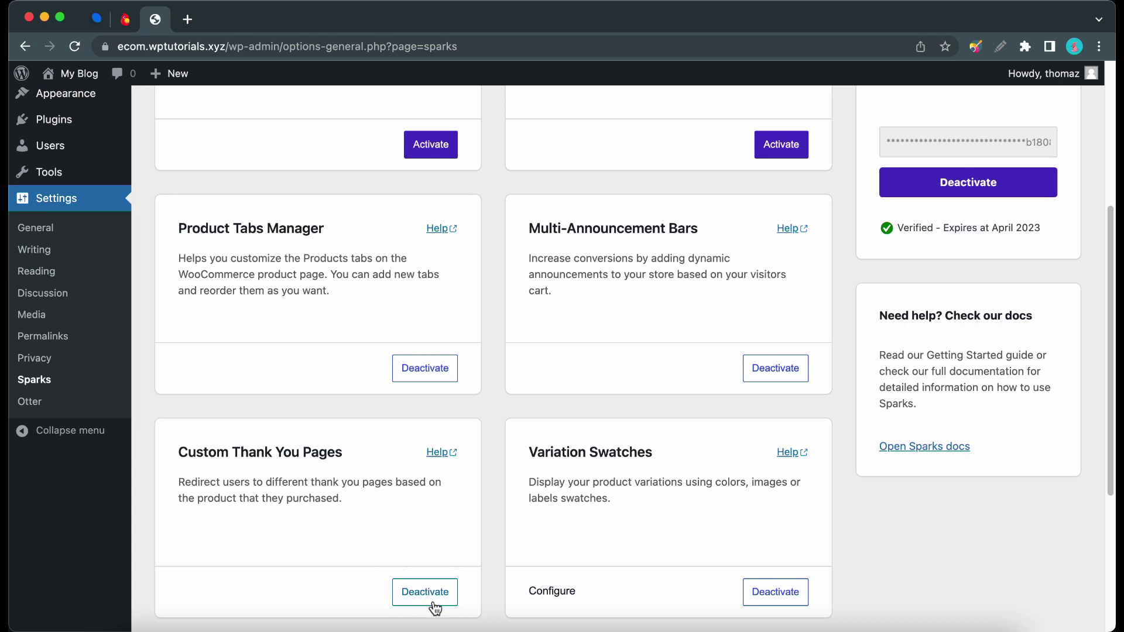
pyautogui.scroll(5, 389, 502)
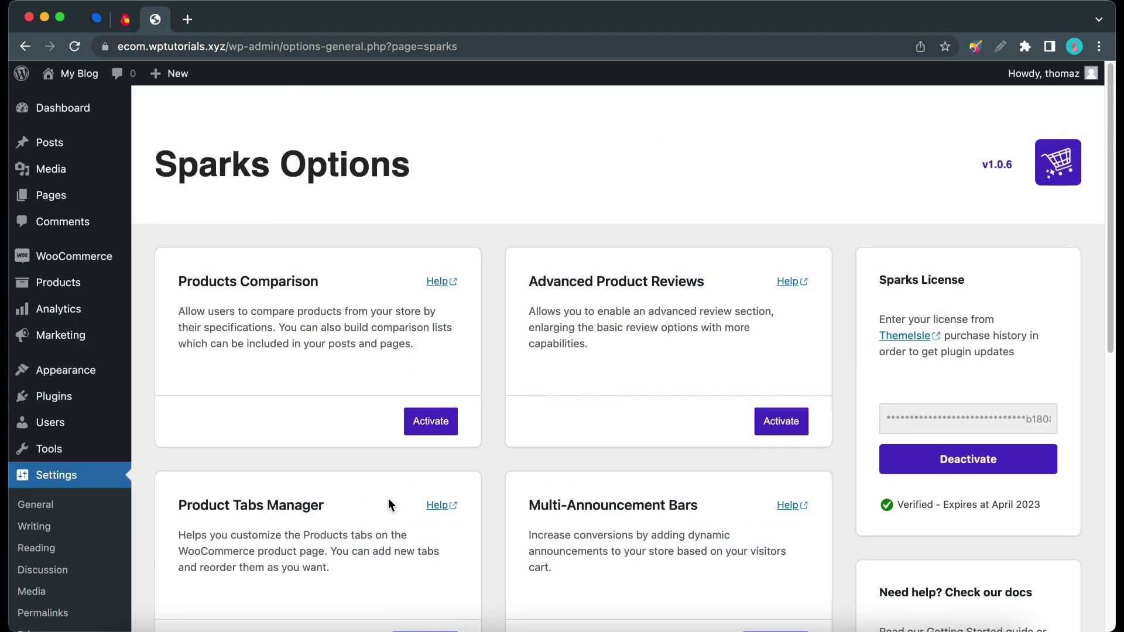
pyautogui.moveTo(83, 349)
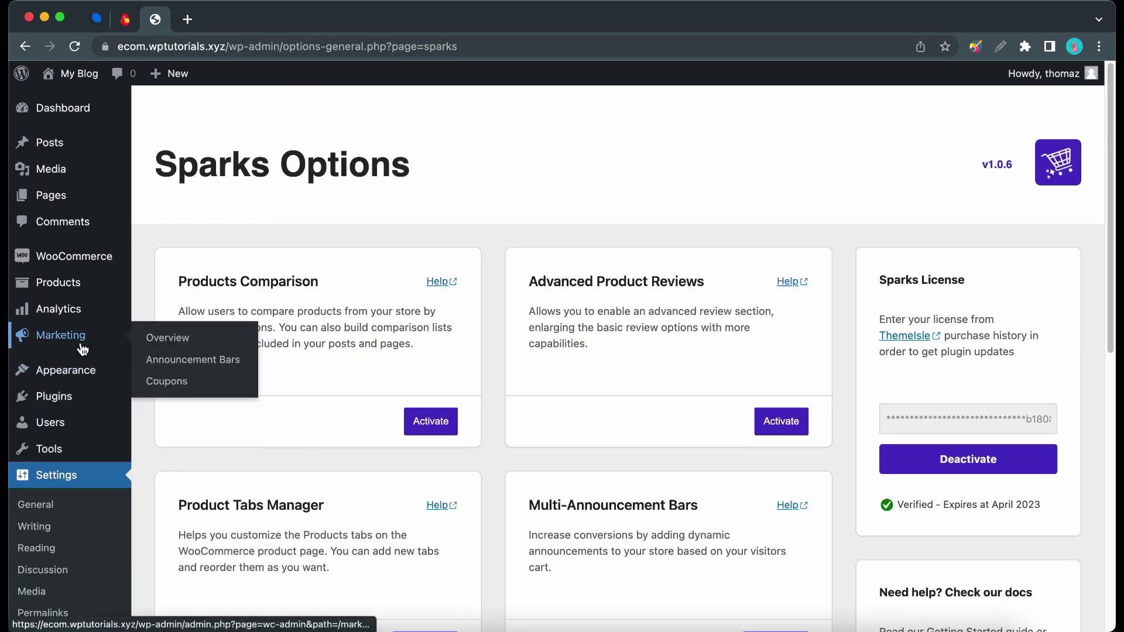
pyautogui.click(80, 49)
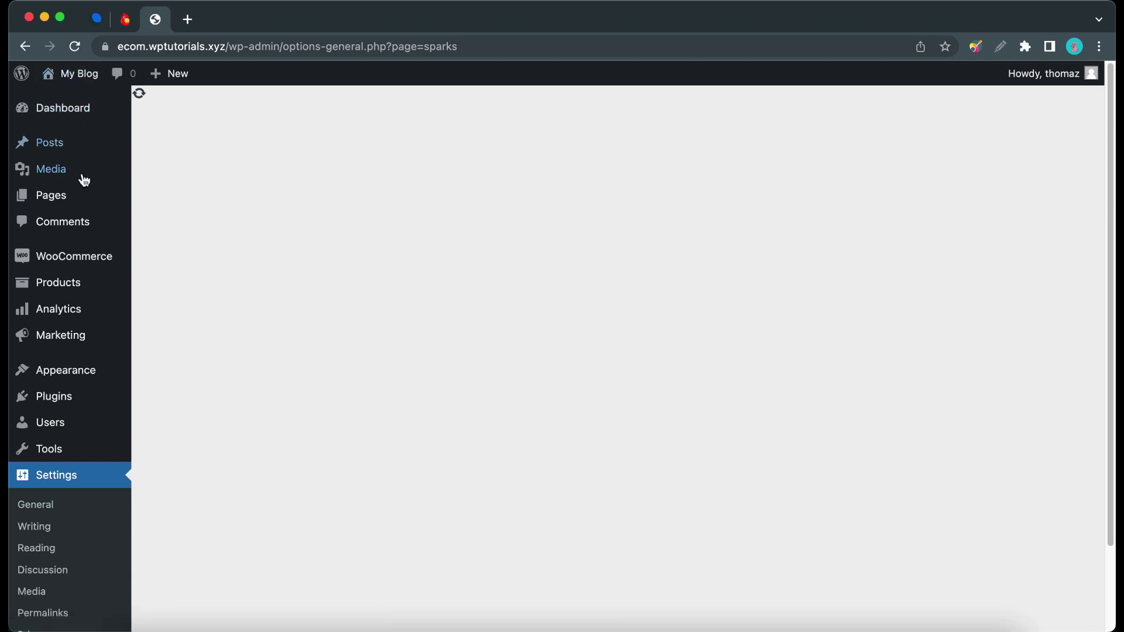
pyautogui.moveTo(66, 339)
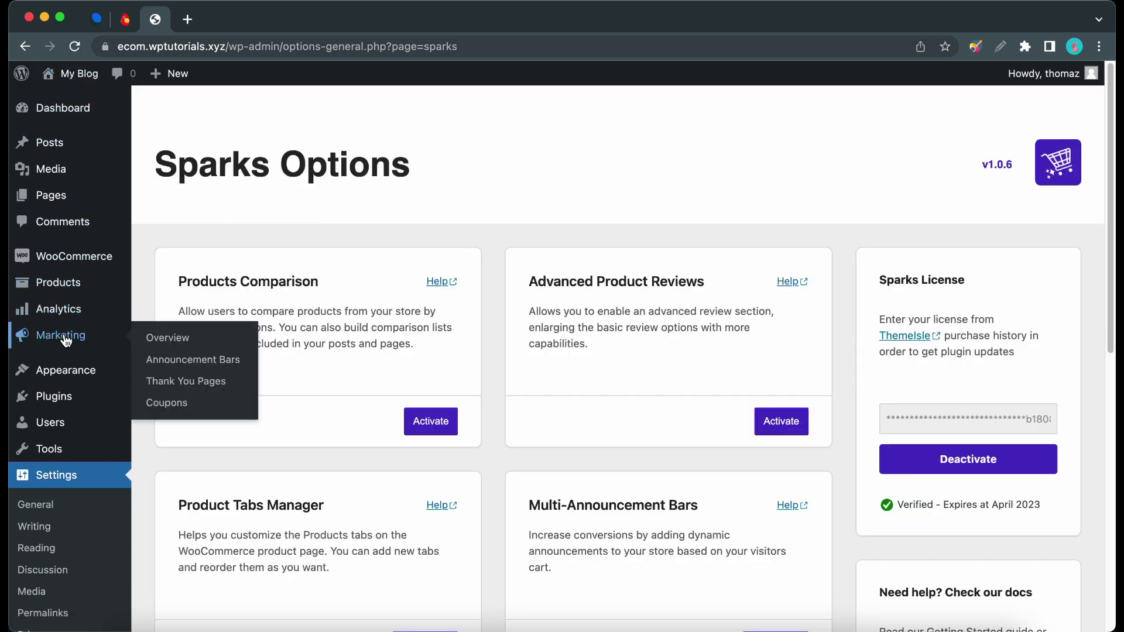
# Add a new page under Marketing > Thank You Pages and title it 'Thank You'
pyautogui.click(216, 386)
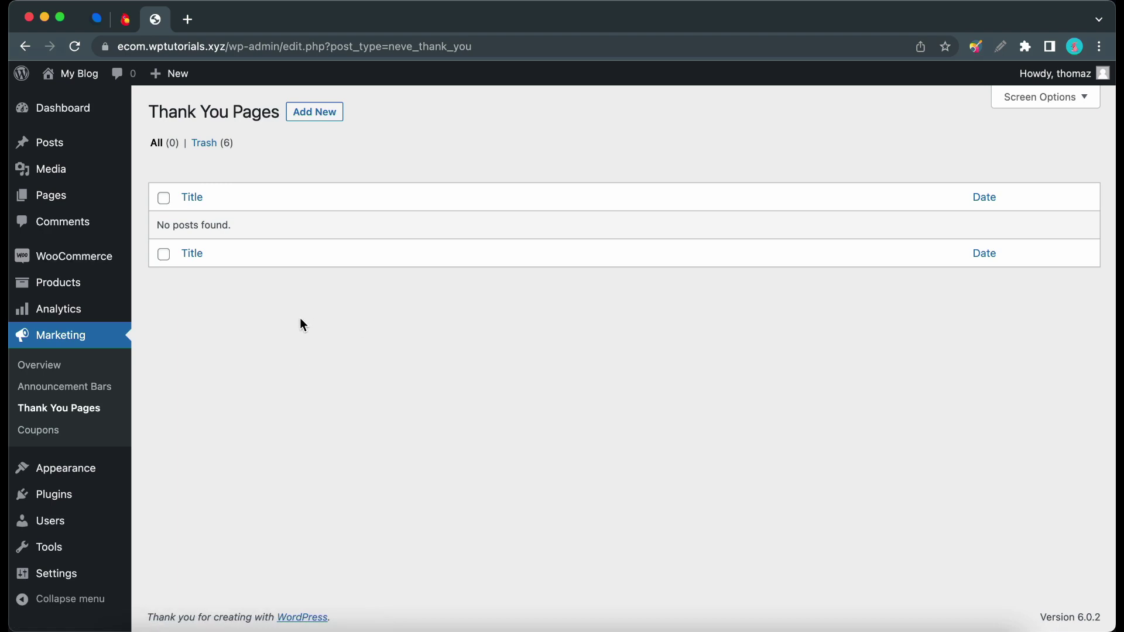
pyautogui.click(307, 116)
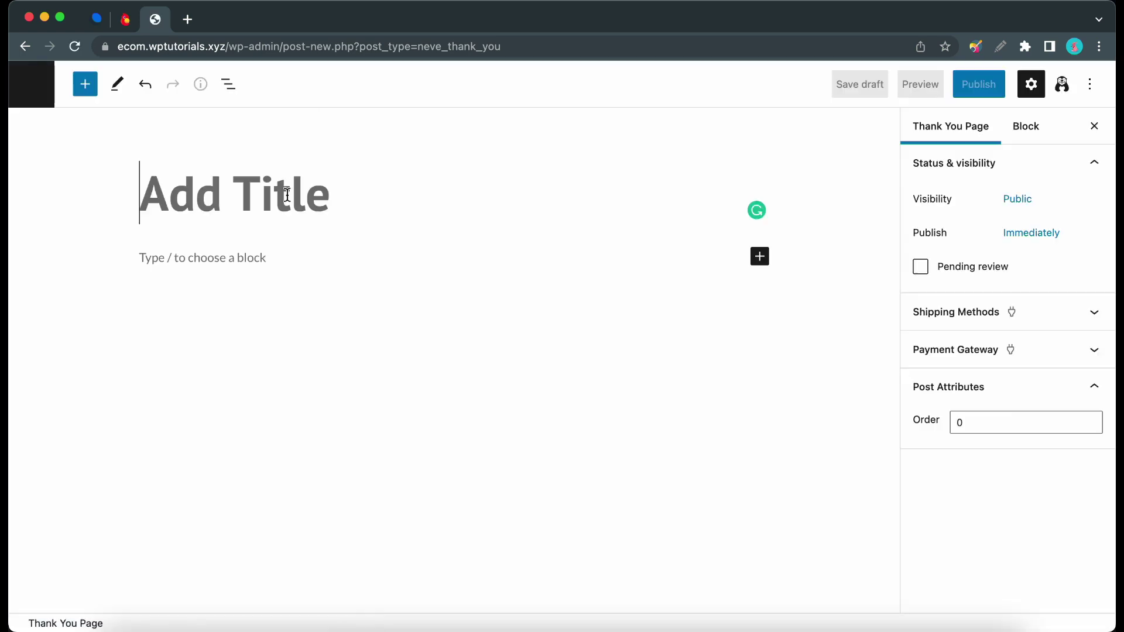
pyautogui.write('Thank You')
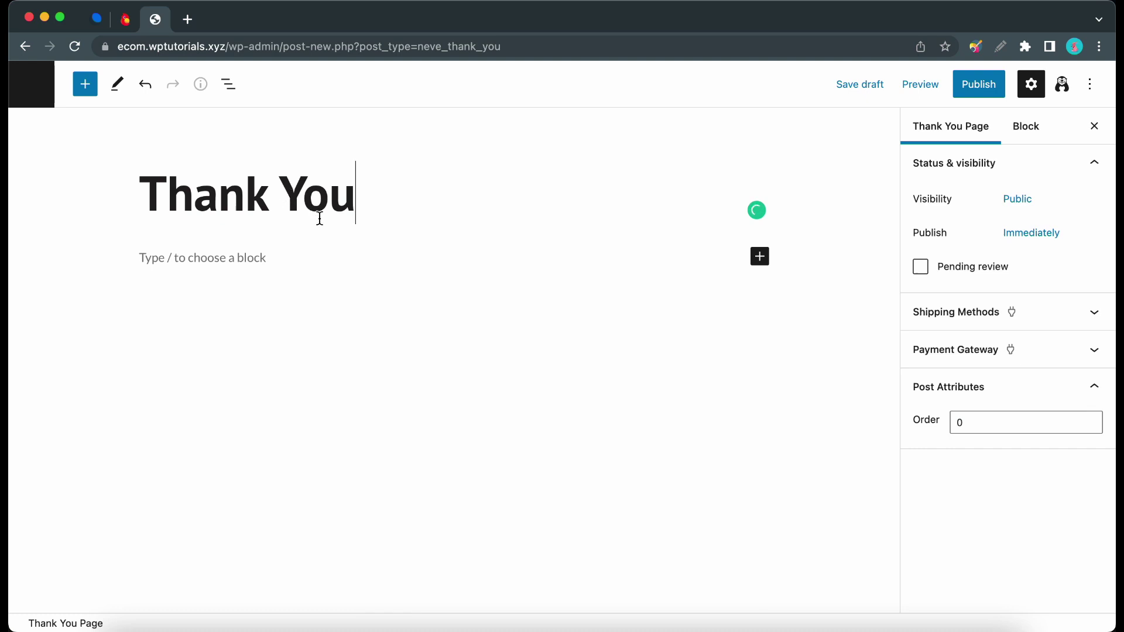
# Insert a Cover block using the stacked product-book photo from the Media Library
pyautogui.click(763, 262)
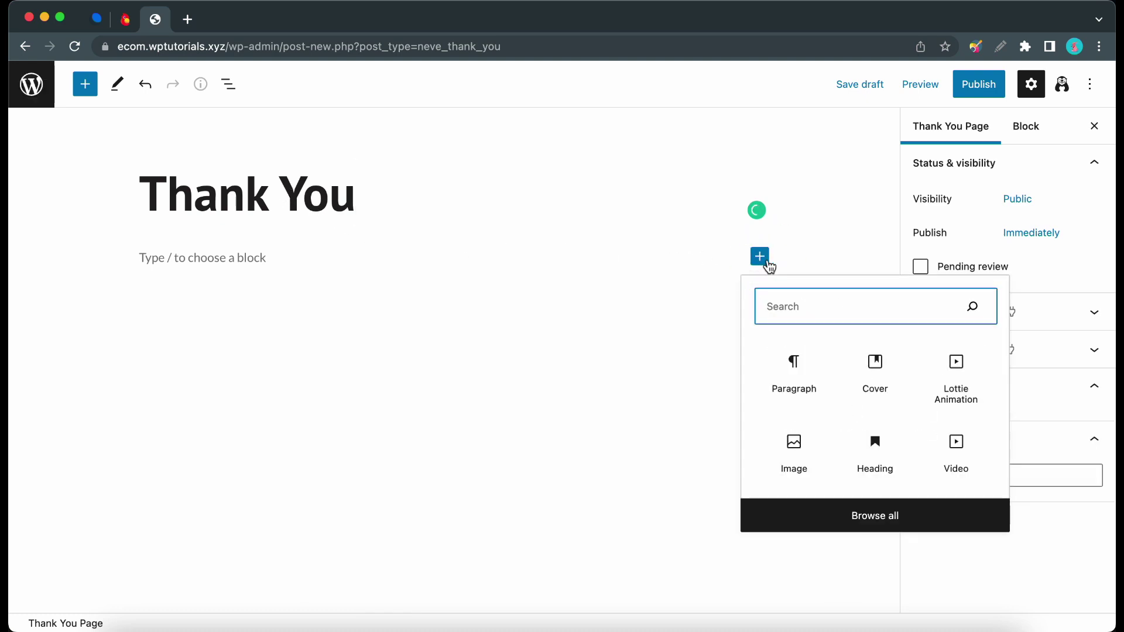
pyautogui.click(872, 368)
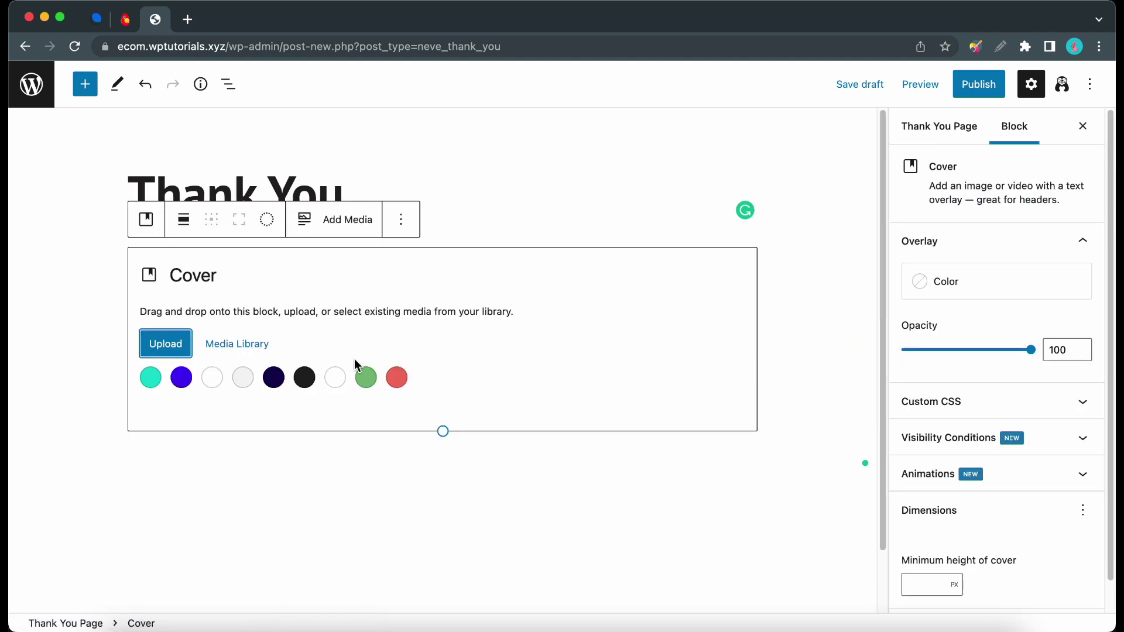
pyautogui.click(261, 345)
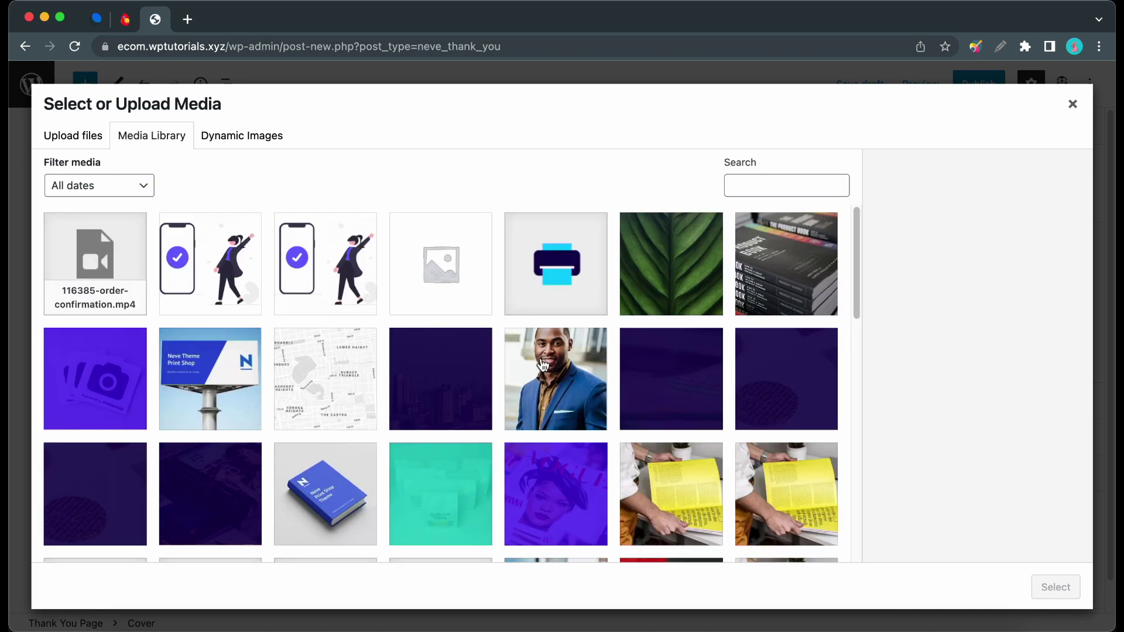
pyautogui.scroll(-5, 543, 365)
pyautogui.scroll(-5, 543, 365)
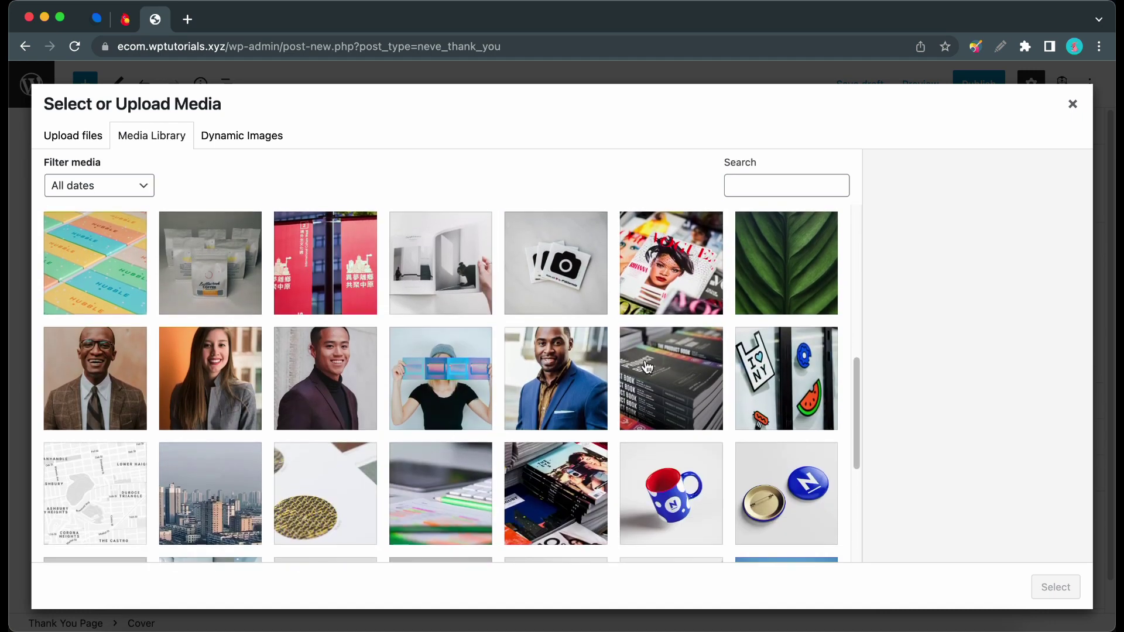
pyautogui.click(647, 367)
pyautogui.click(1047, 589)
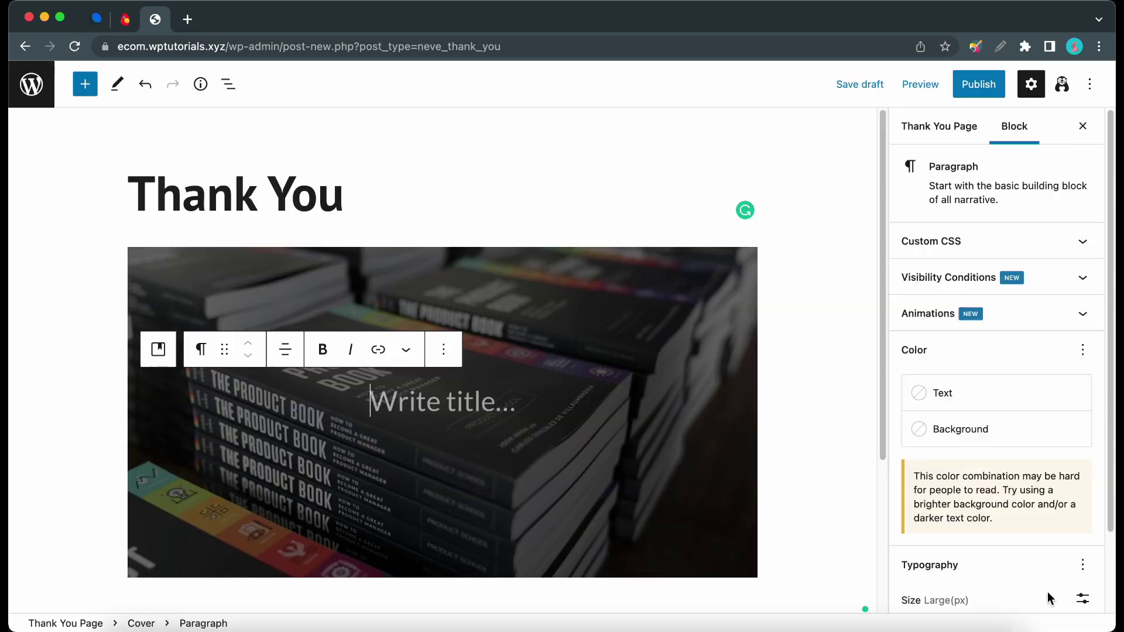
# Give the cover a dark navy overlay at 80 opacity
pyautogui.click(683, 348)
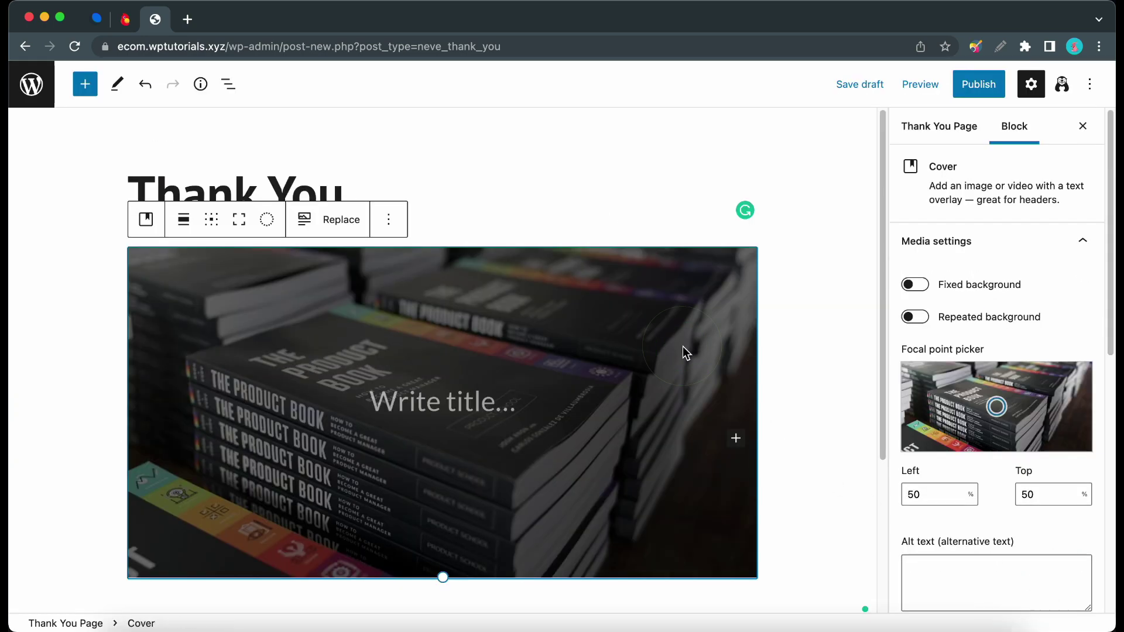
pyautogui.scroll(-6, 948, 355)
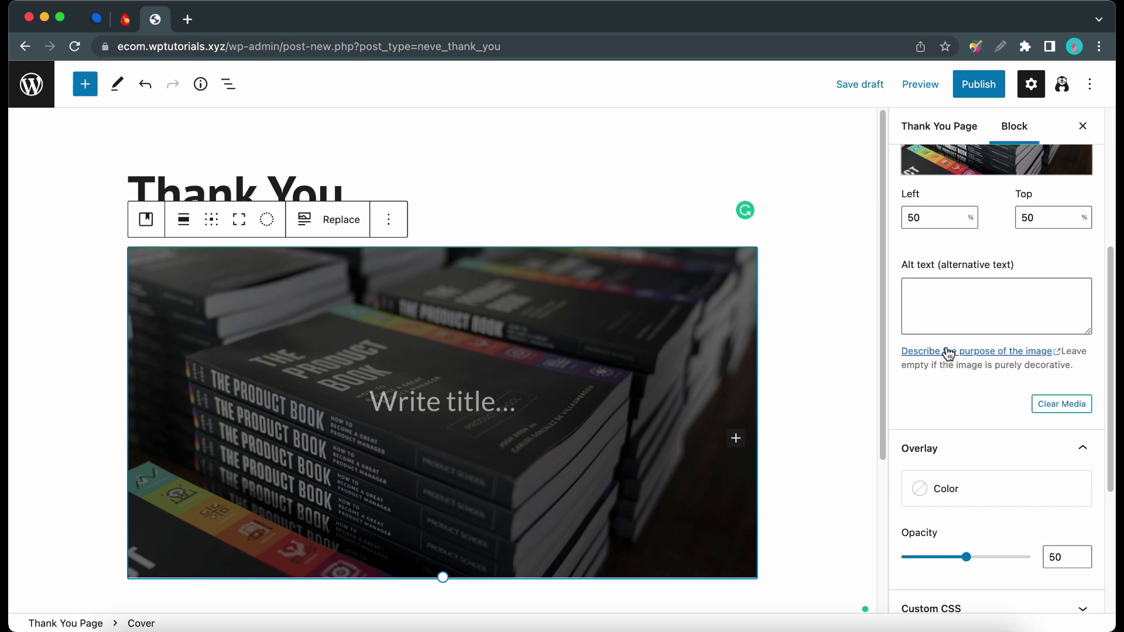
pyautogui.click(954, 402)
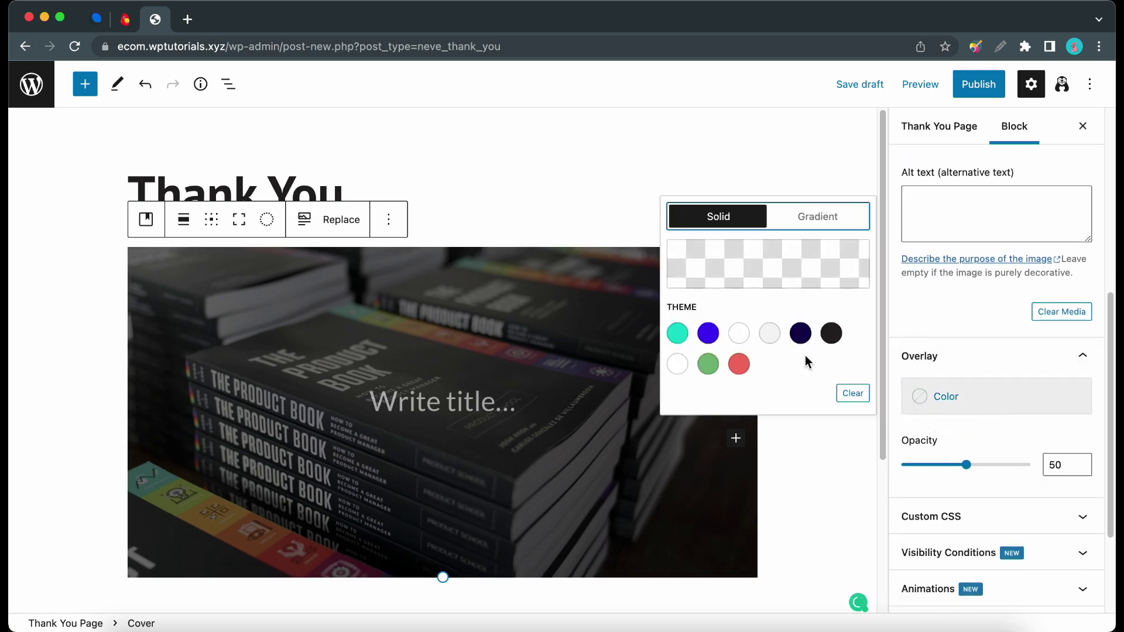
pyautogui.click(802, 337)
pyautogui.moveTo(967, 465); pyautogui.dragTo(1004, 465)
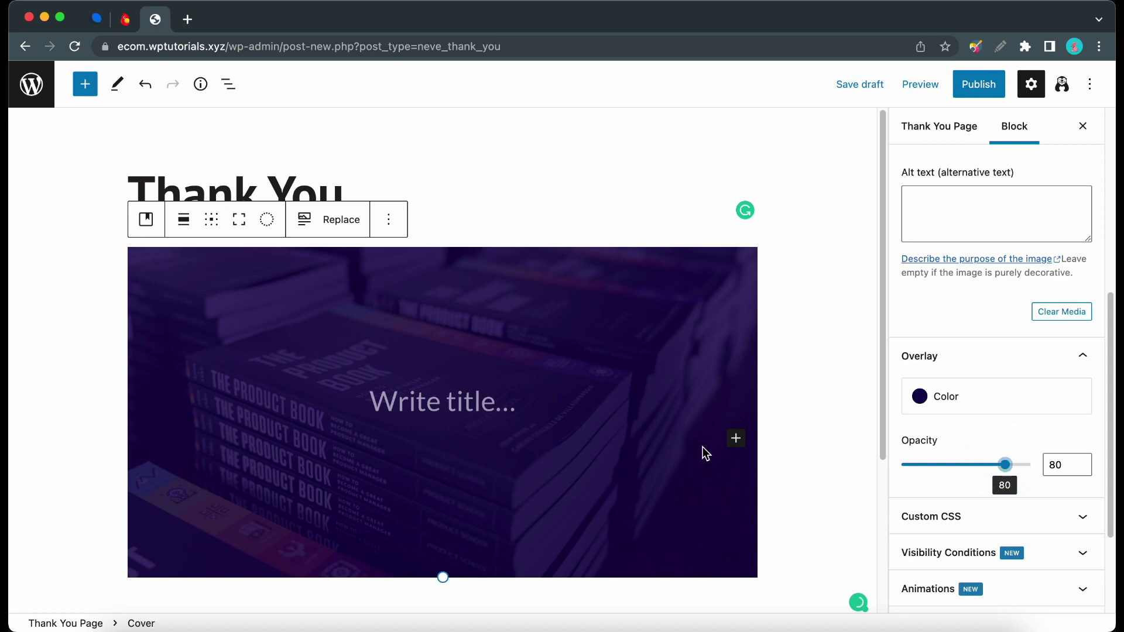
# Write 'Your order has been received.' plus a centred 'Thank you for choosing Print Shop' line
pyautogui.click(436, 408)
pyautogui.write('Your o')
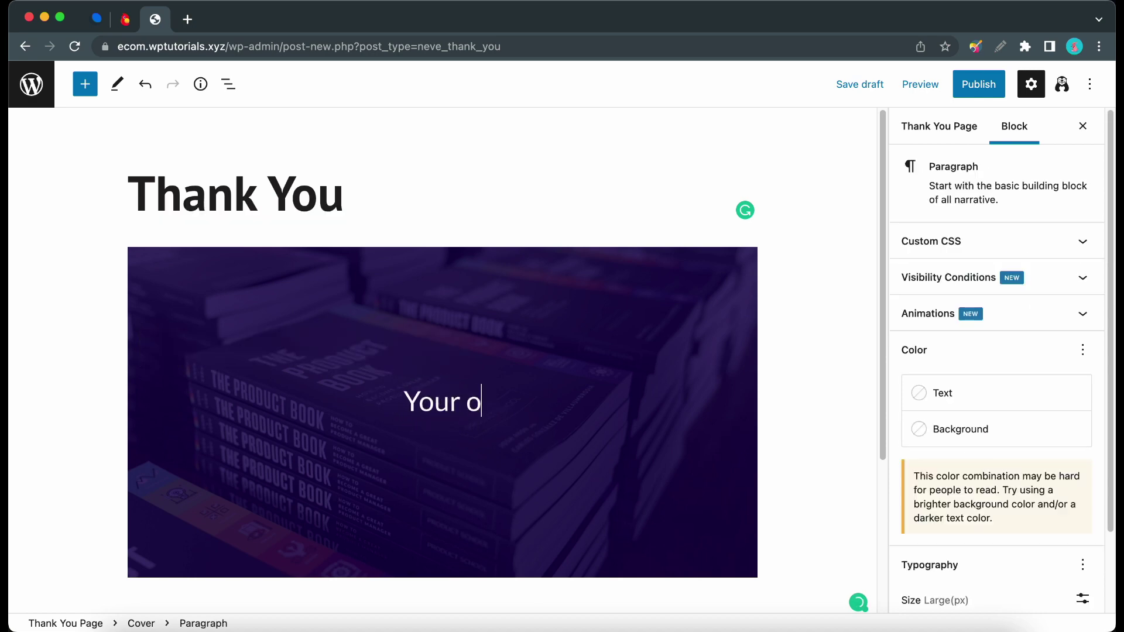
pyautogui.write('rder has been received.')
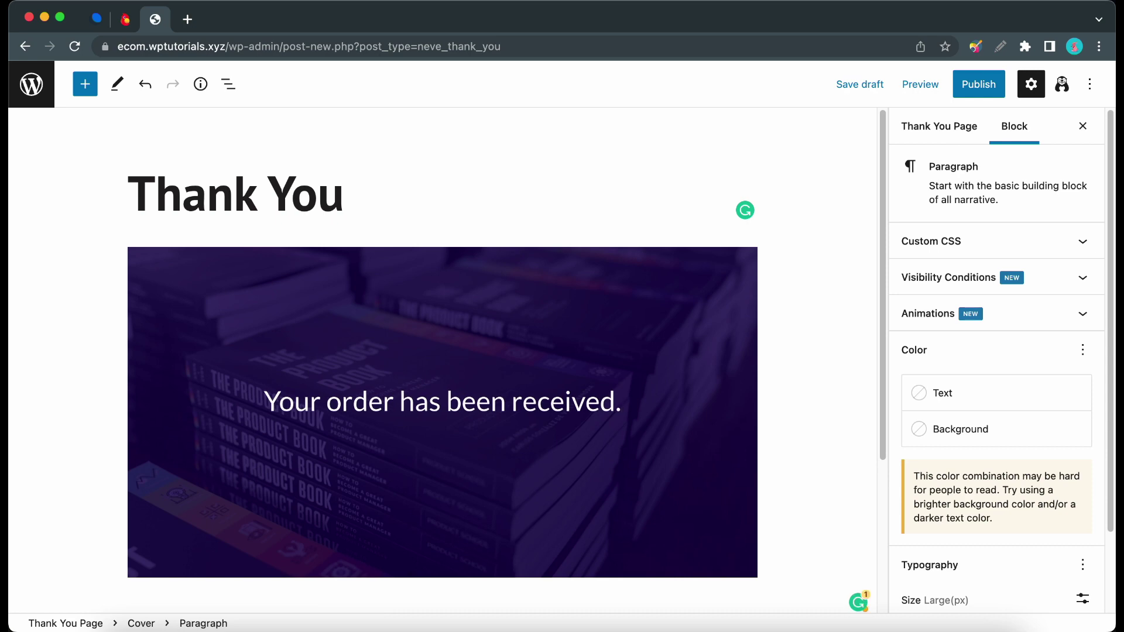
pyautogui.press('Return')
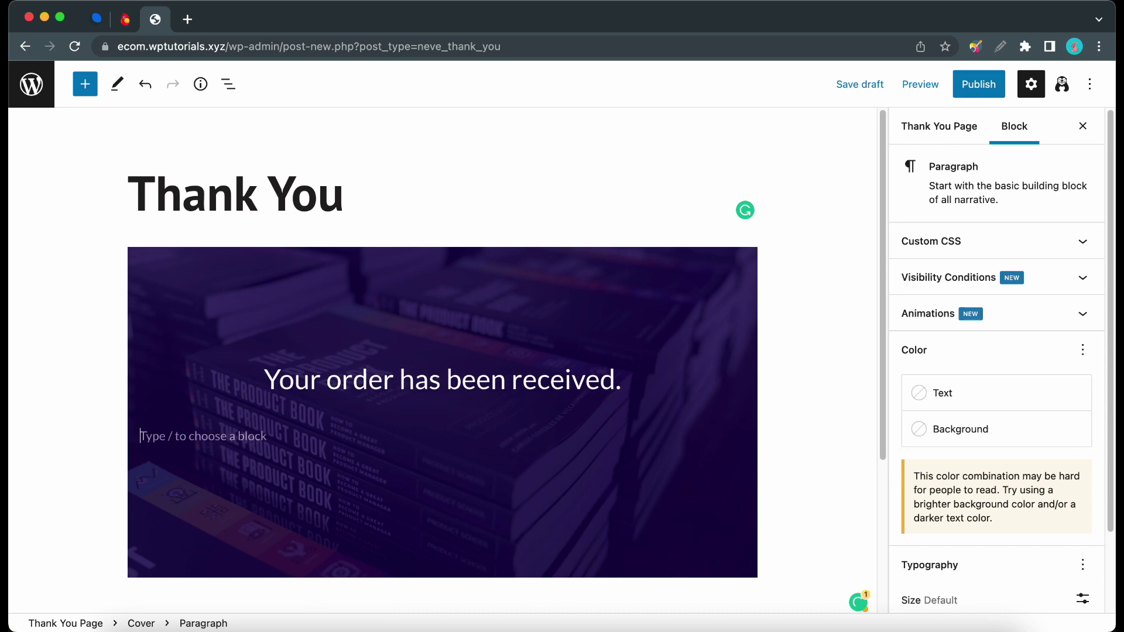
pyautogui.write('Thank you')
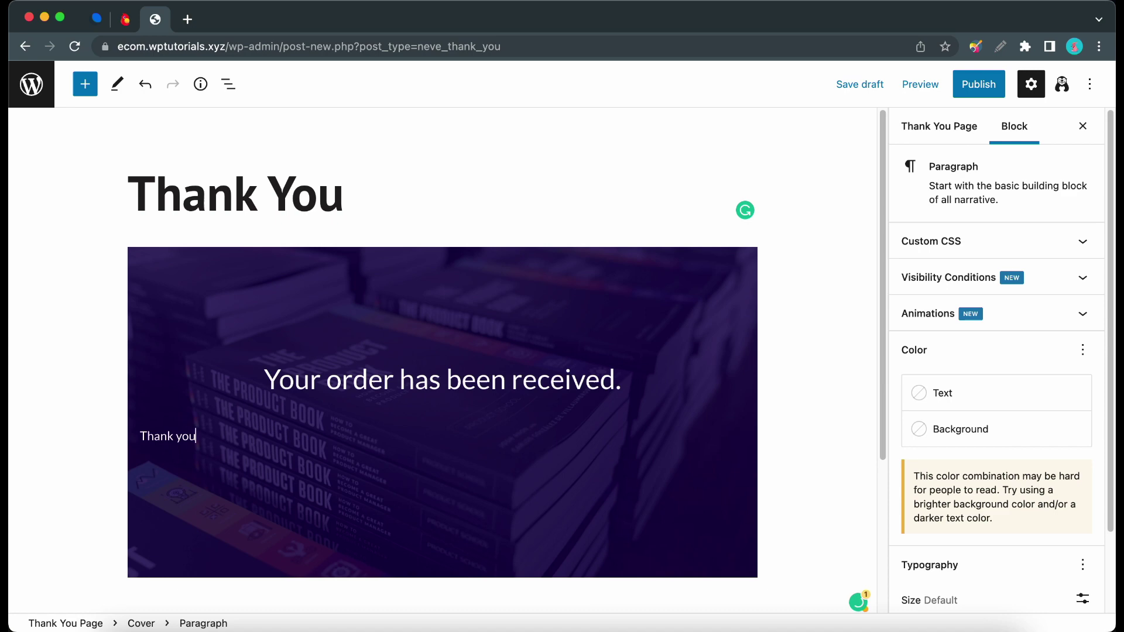
pyautogui.write(' for choosing Print Shop!')
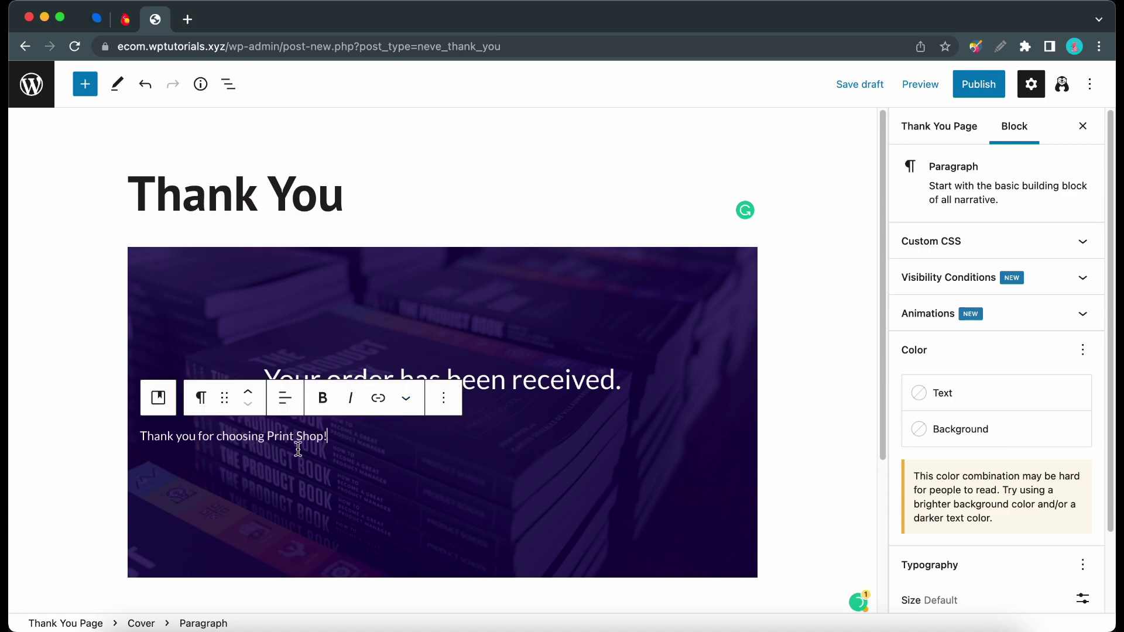
pyautogui.click(285, 400)
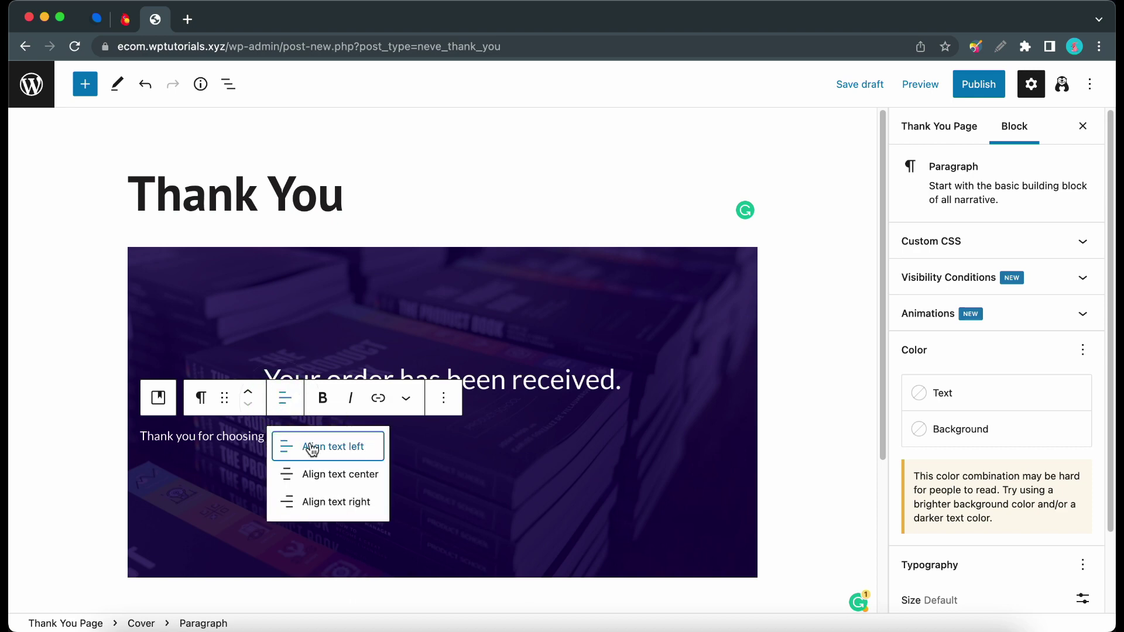
pyautogui.click(308, 484)
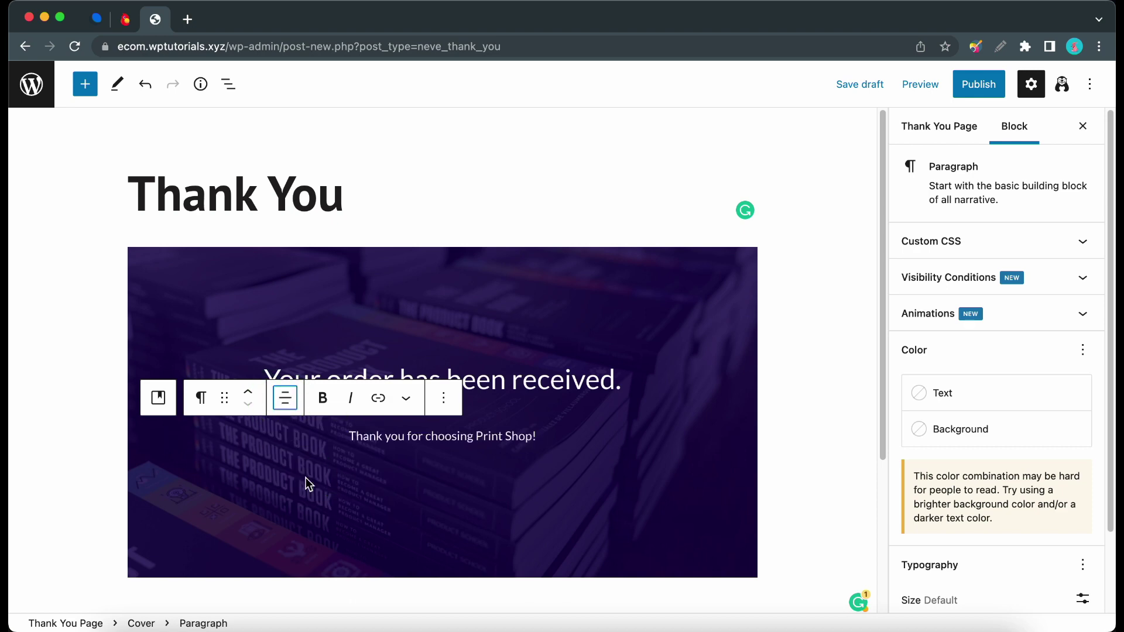
# Set the cover block's minimum height to 80 VH in the Dimensions panel
pyautogui.click(596, 464)
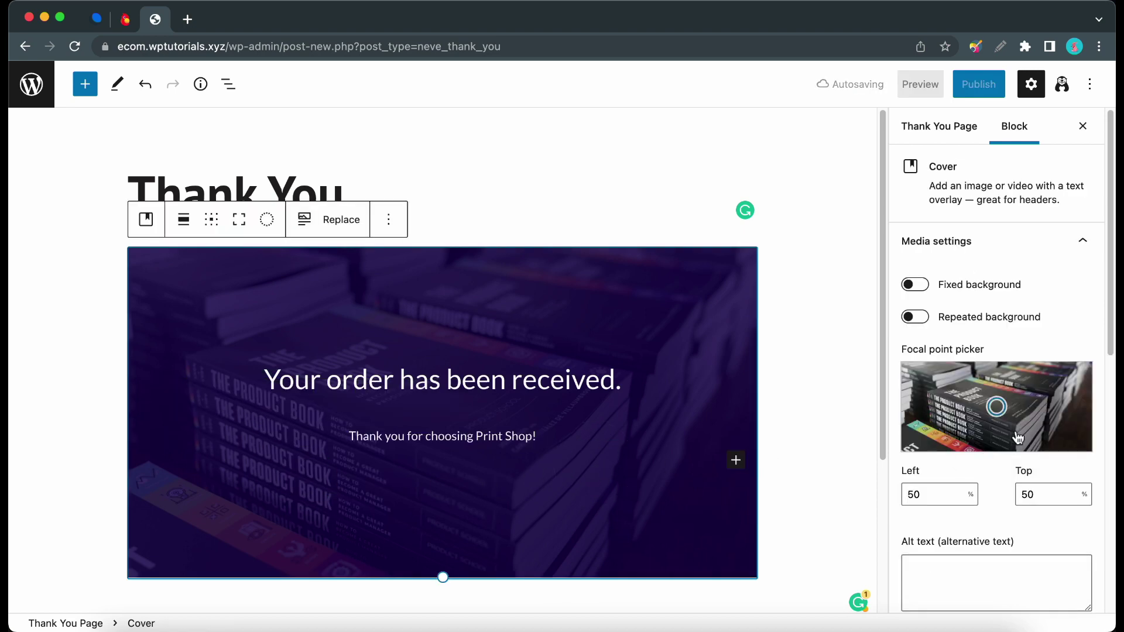
pyautogui.scroll(-10, 1017, 438)
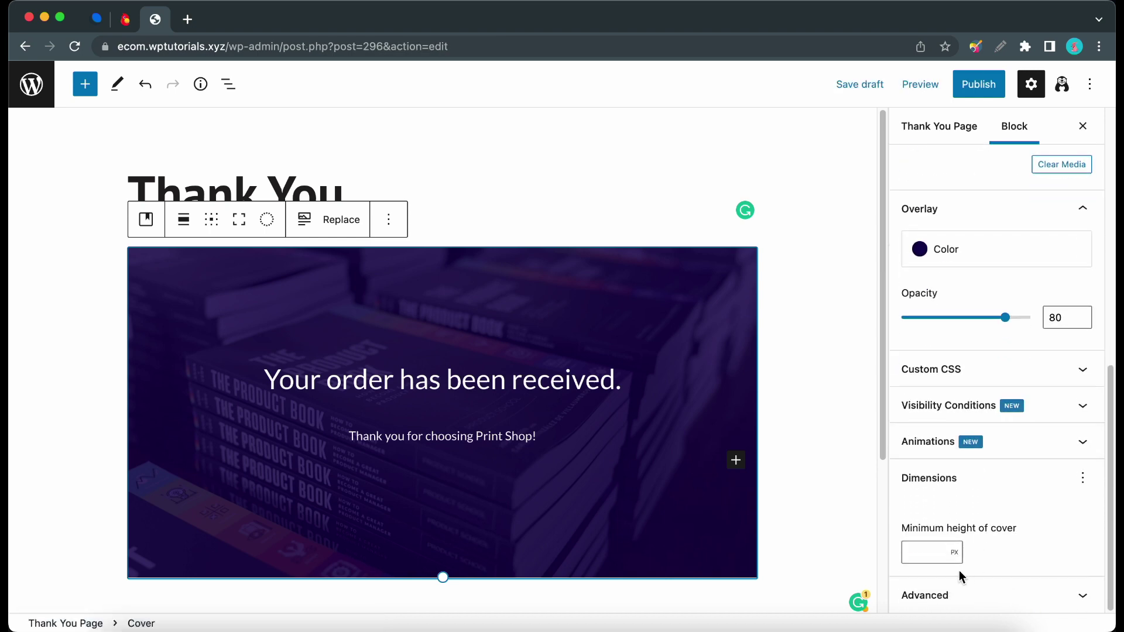
pyautogui.click(952, 553)
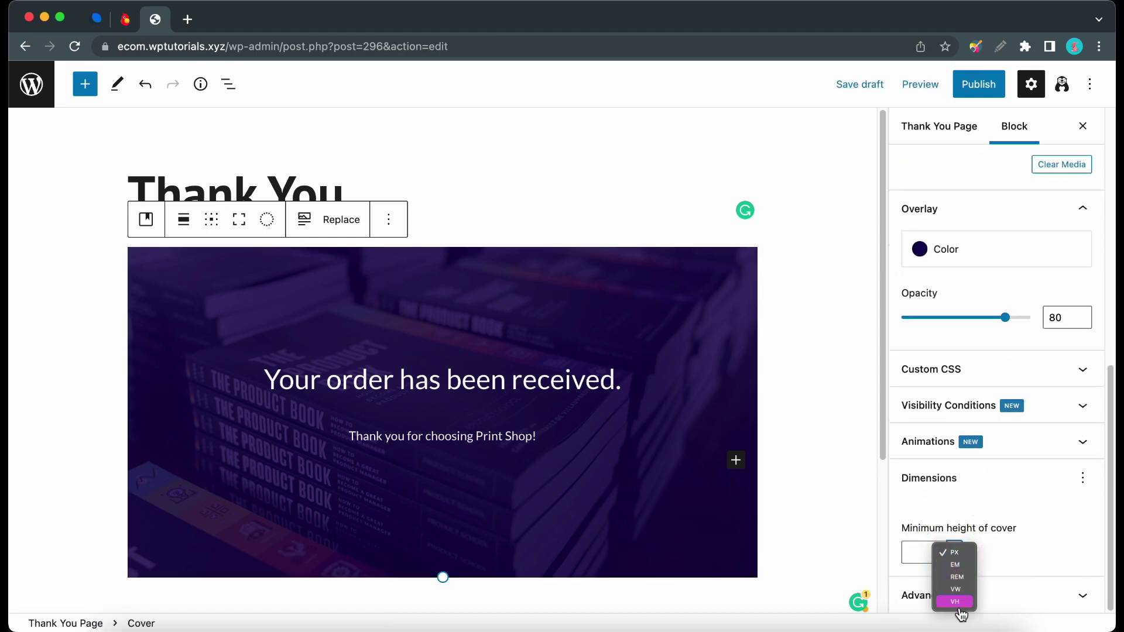
pyautogui.click(959, 603)
pyautogui.doubleClick(906, 554)
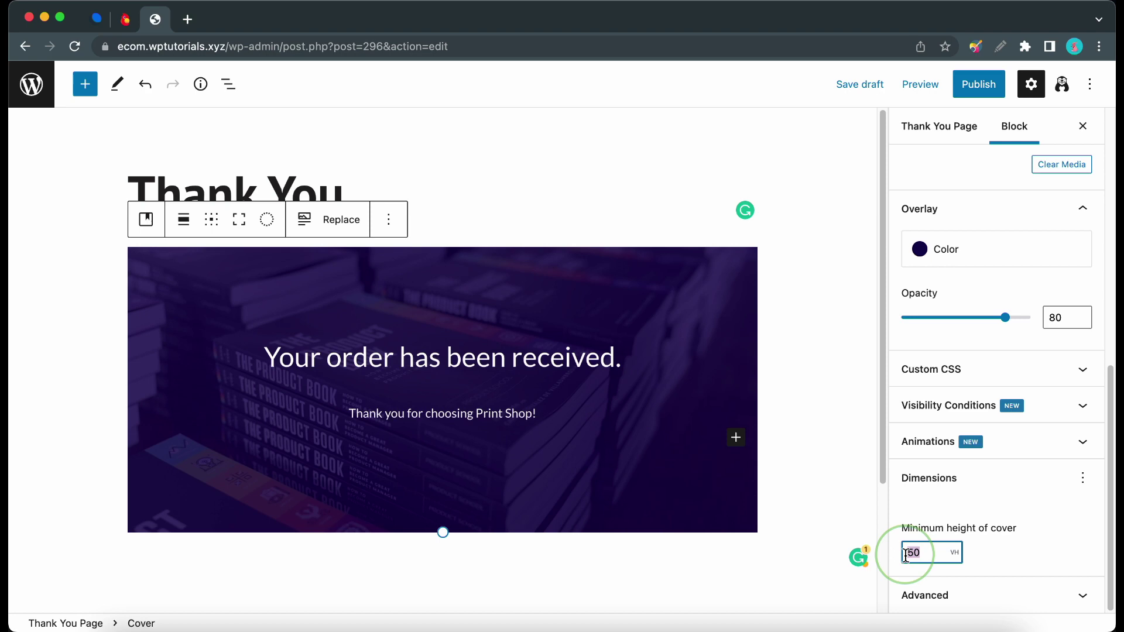
pyautogui.write('80')
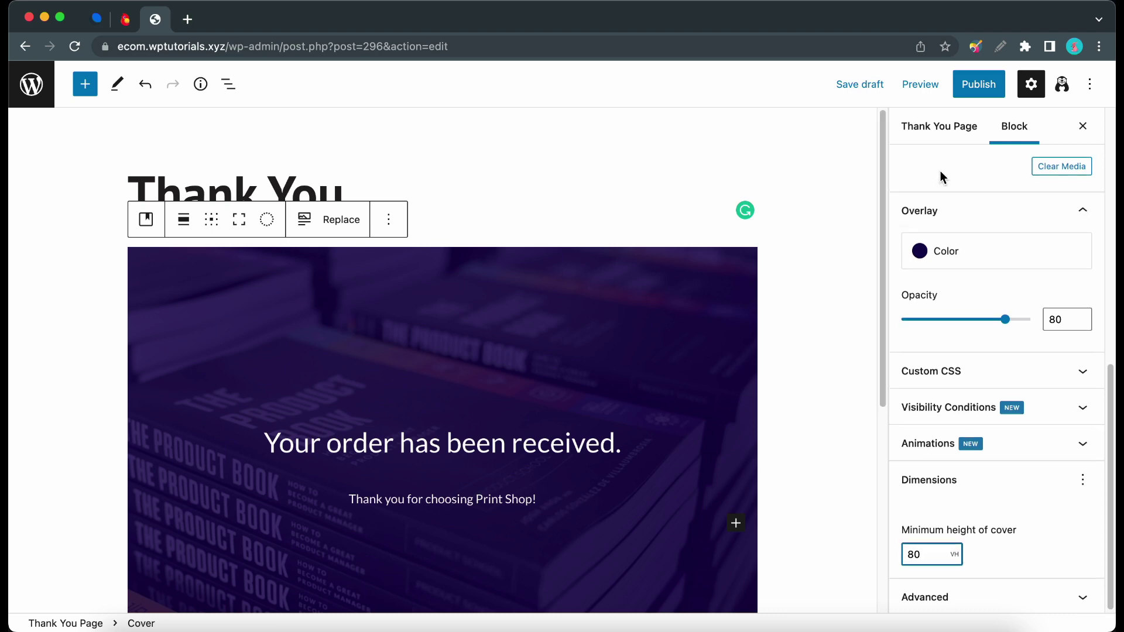
pyautogui.scroll(10, 945, 149)
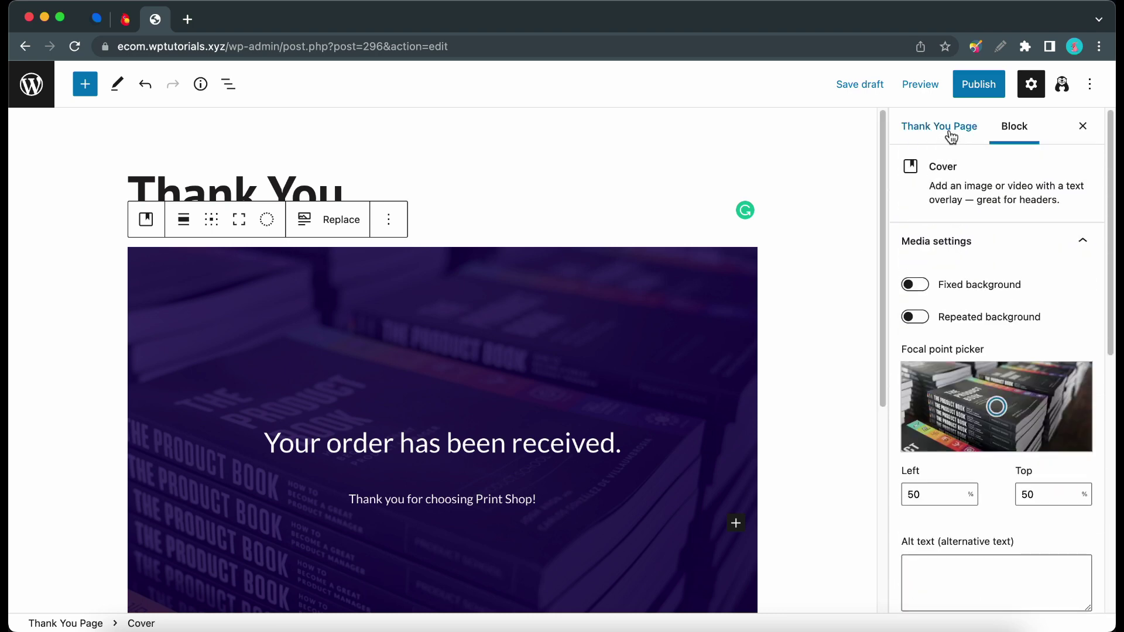
# In the Thank You Page settings, review the Shipping Methods and Payment Gateway restrictions
pyautogui.click(951, 134)
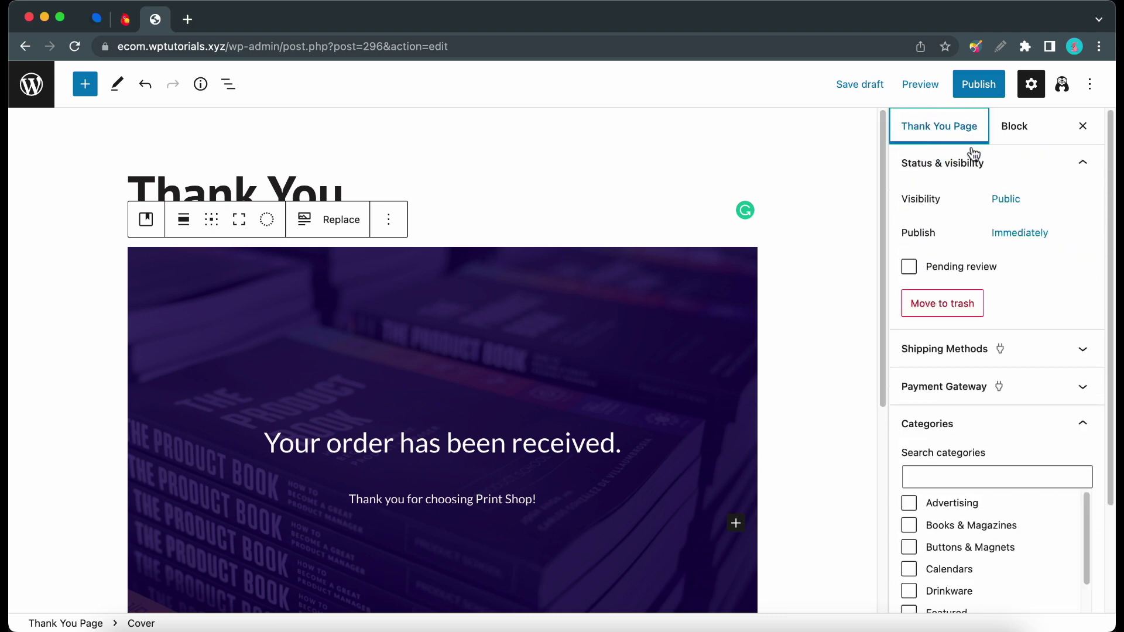
pyautogui.click(1080, 355)
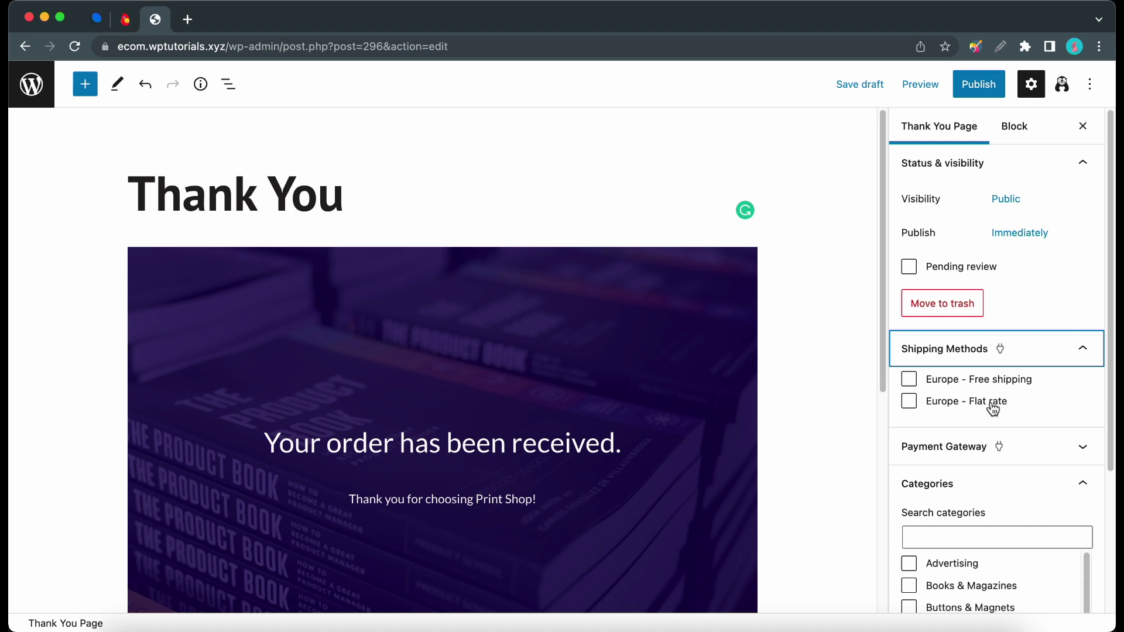
pyautogui.click(1081, 354)
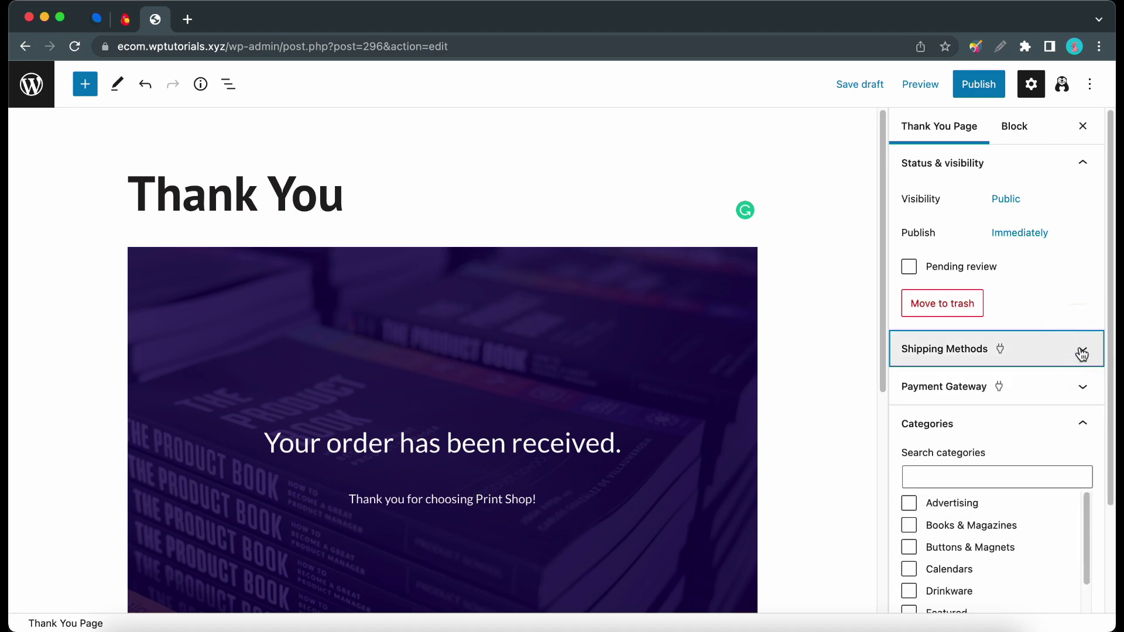
pyautogui.click(1083, 388)
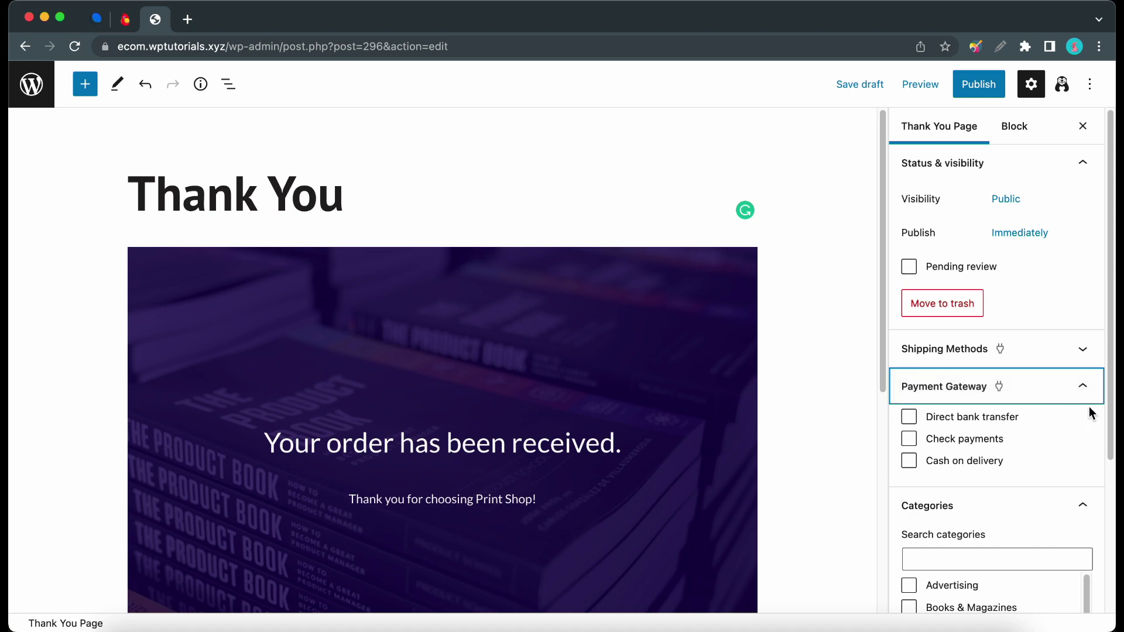
pyautogui.click(1082, 387)
pyautogui.scroll(-3, 1058, 403)
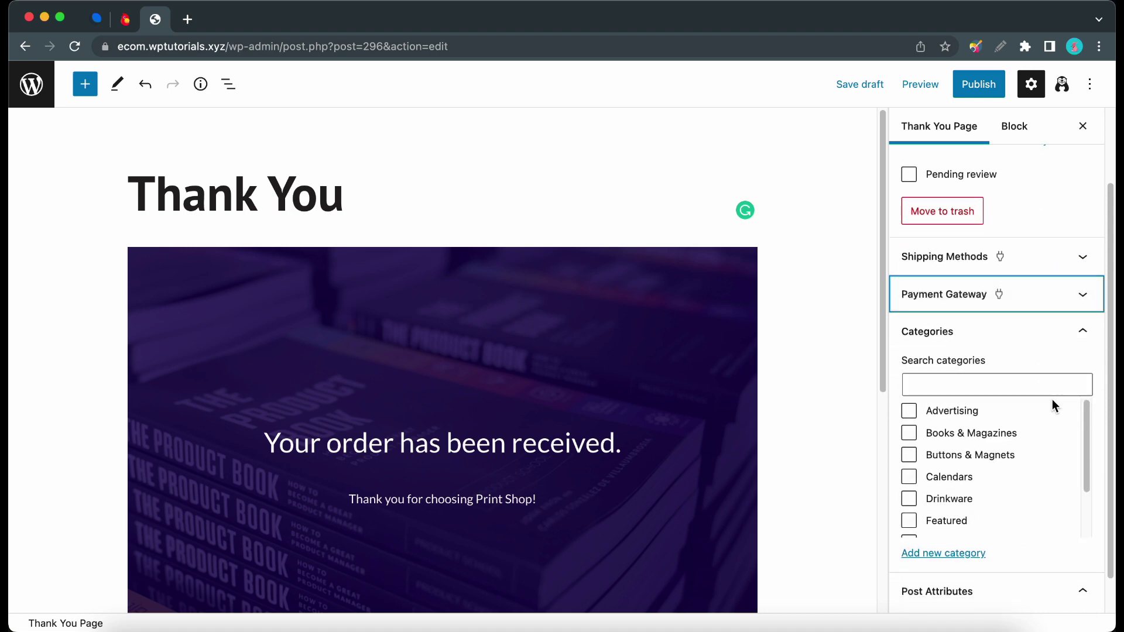
# Tick Advertising, Calendars and Drinkware in the page's Categories panel
pyautogui.scroll(-1, 1053, 387)
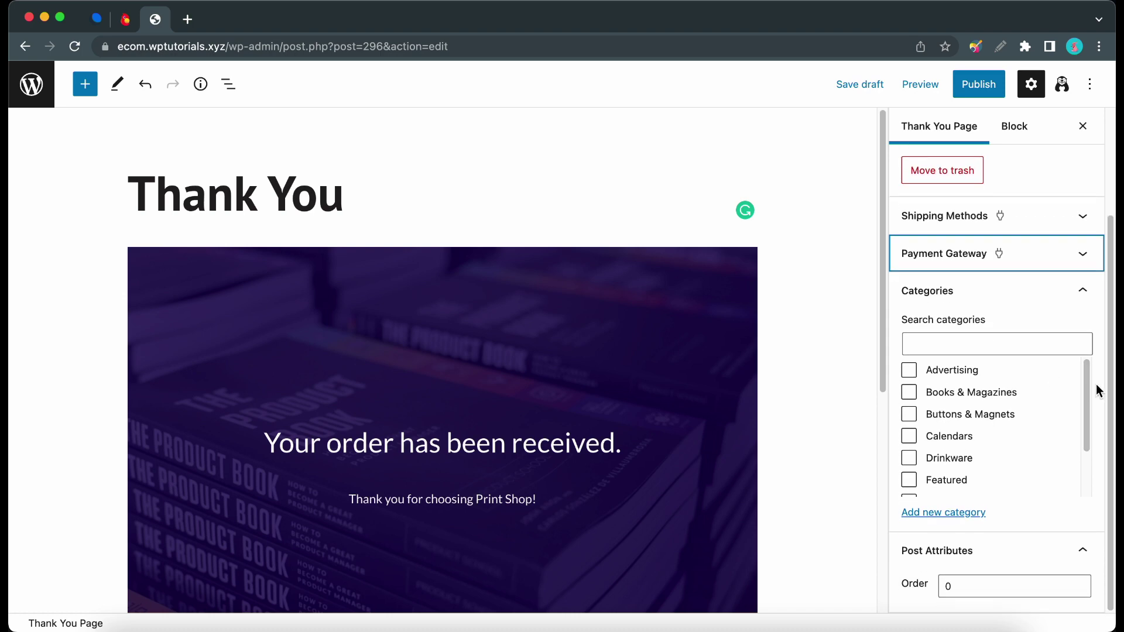
pyautogui.moveTo(1088, 387); pyautogui.dragTo(1089, 410)
pyautogui.click(908, 370)
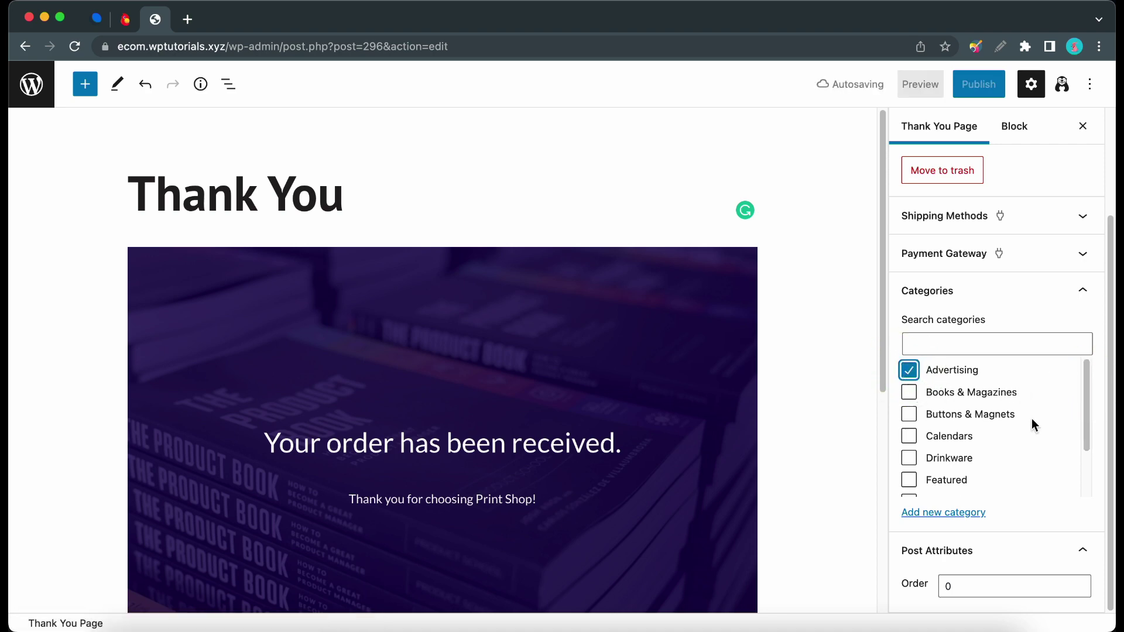
pyautogui.click(916, 440)
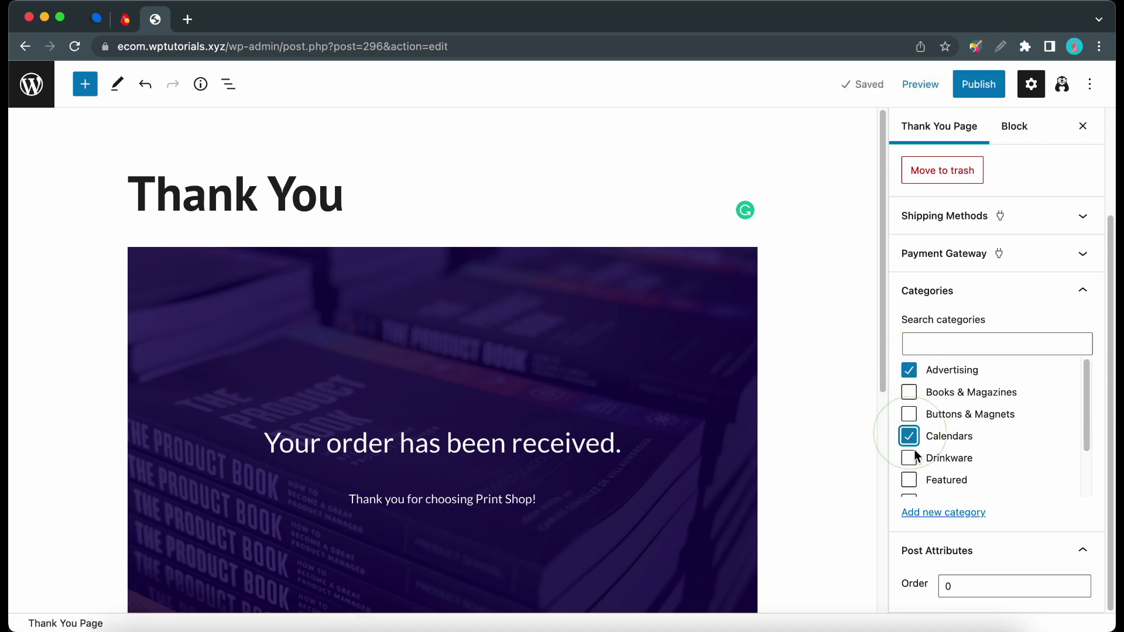
pyautogui.click(913, 458)
pyautogui.scroll(-3, 1078, 468)
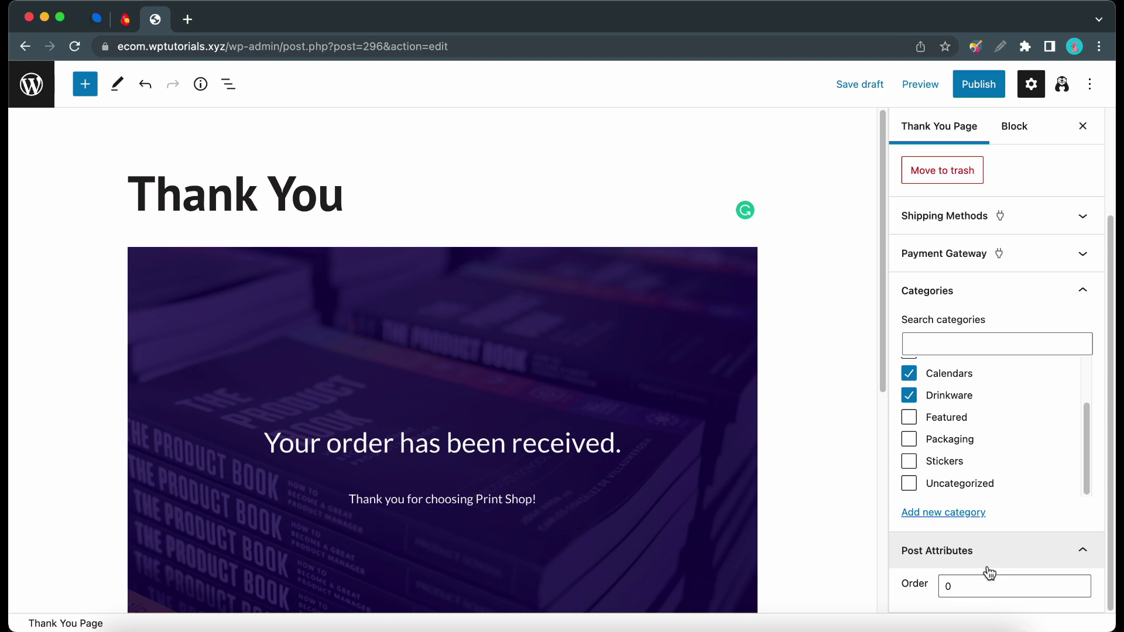
pyautogui.click(1079, 588)
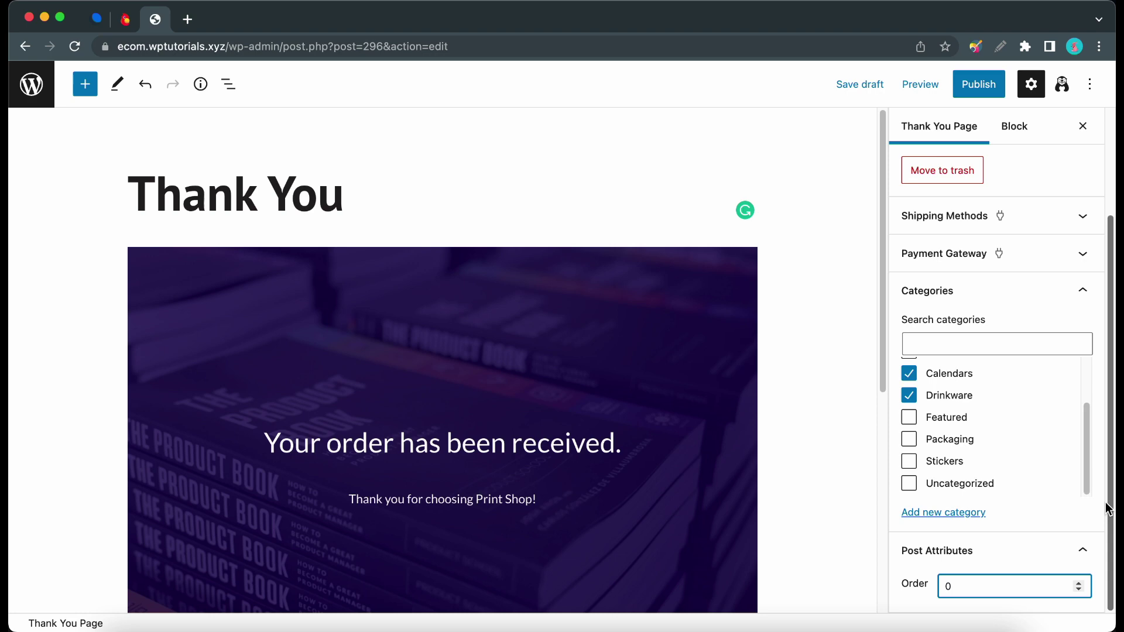
pyautogui.scroll(6, 1083, 439)
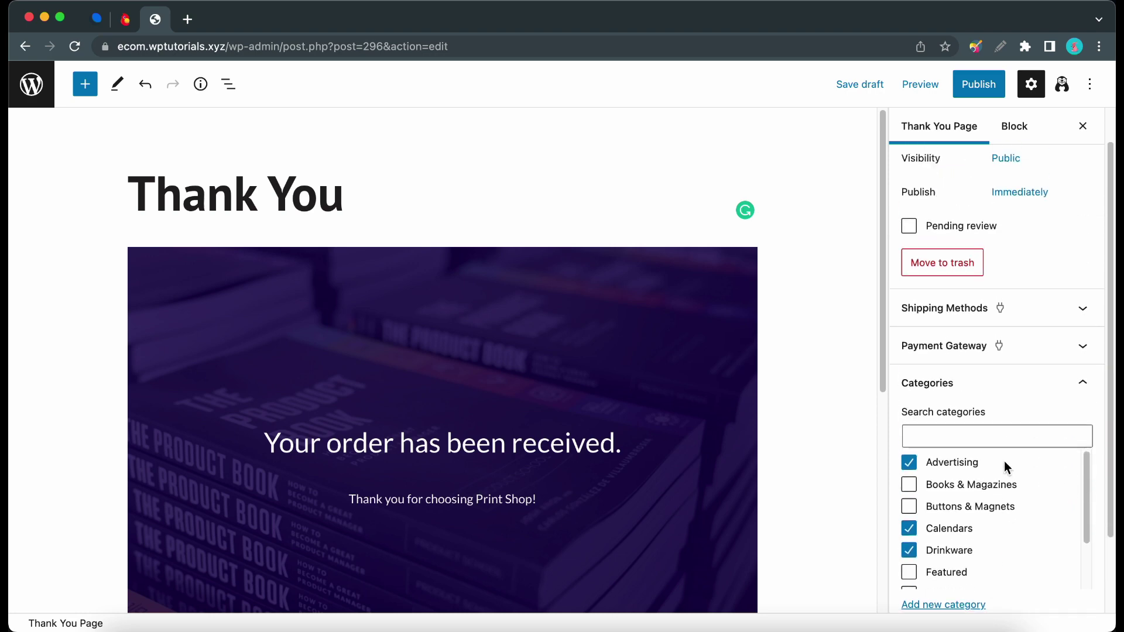
pyautogui.scroll(2, 1003, 467)
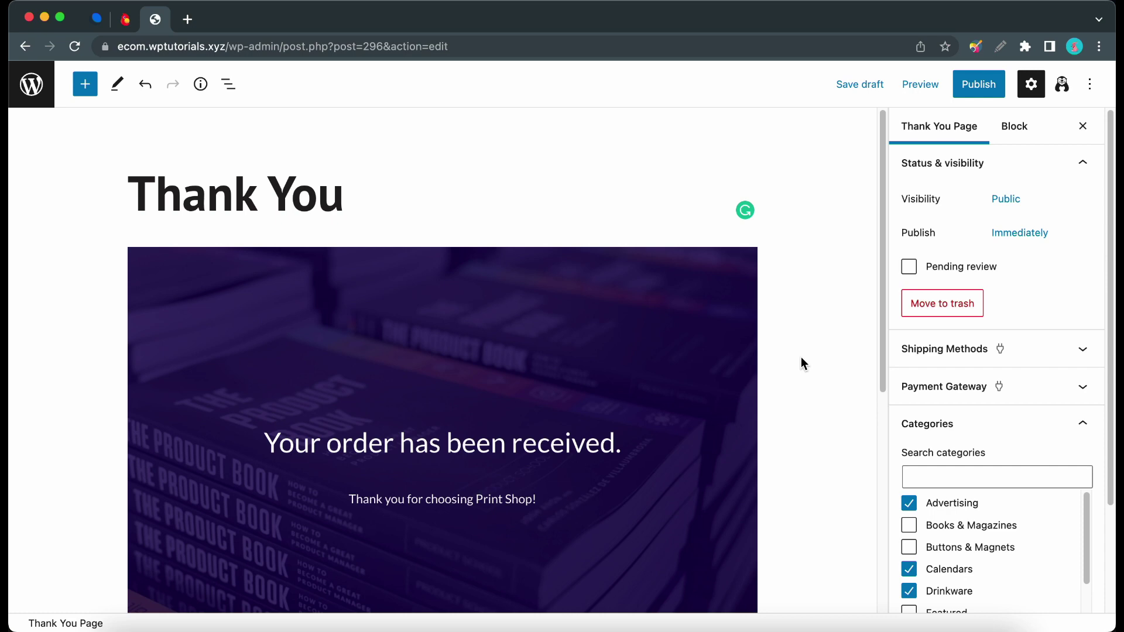
# Publish the Thank You page and open the Thank You Pages list in a new tab
pyautogui.click(973, 90)
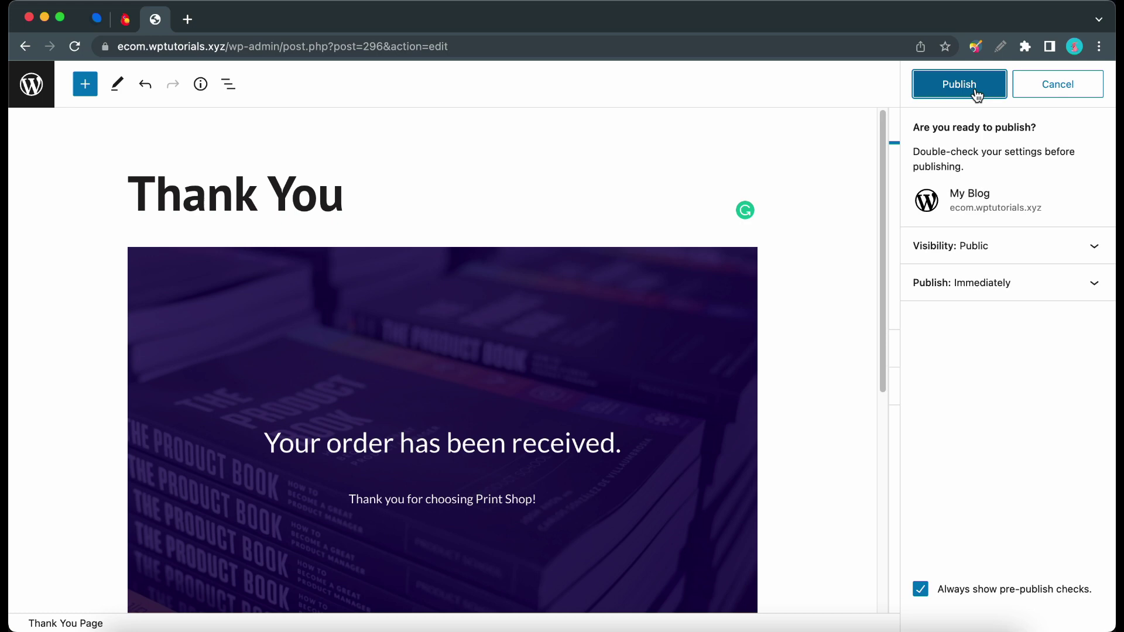
pyautogui.click(973, 89)
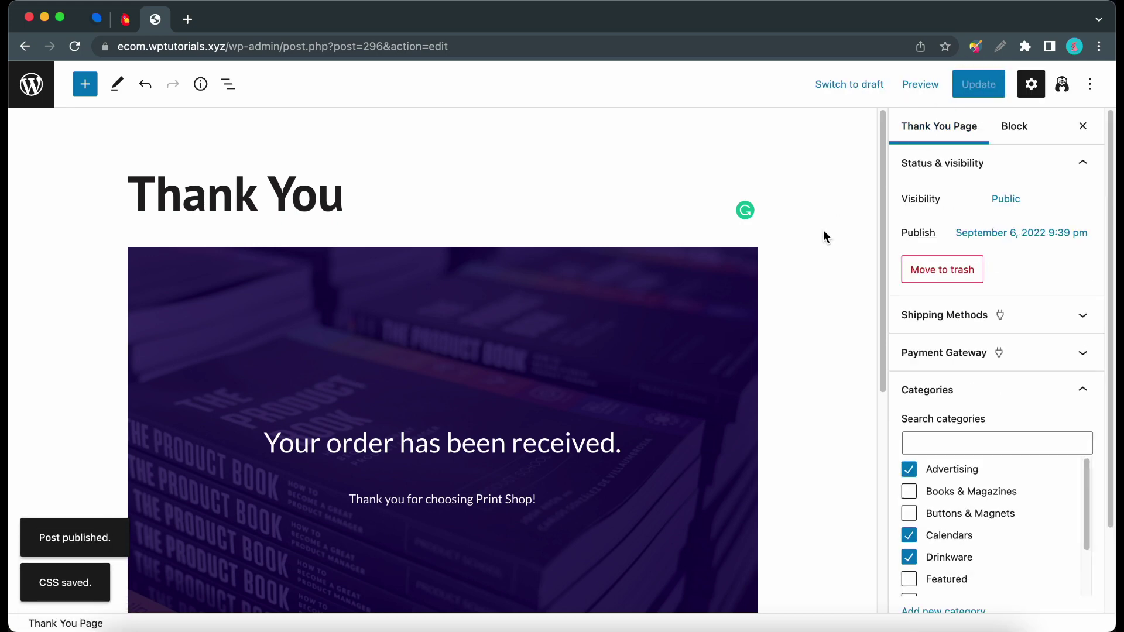
pyautogui.rightClick(39, 88)
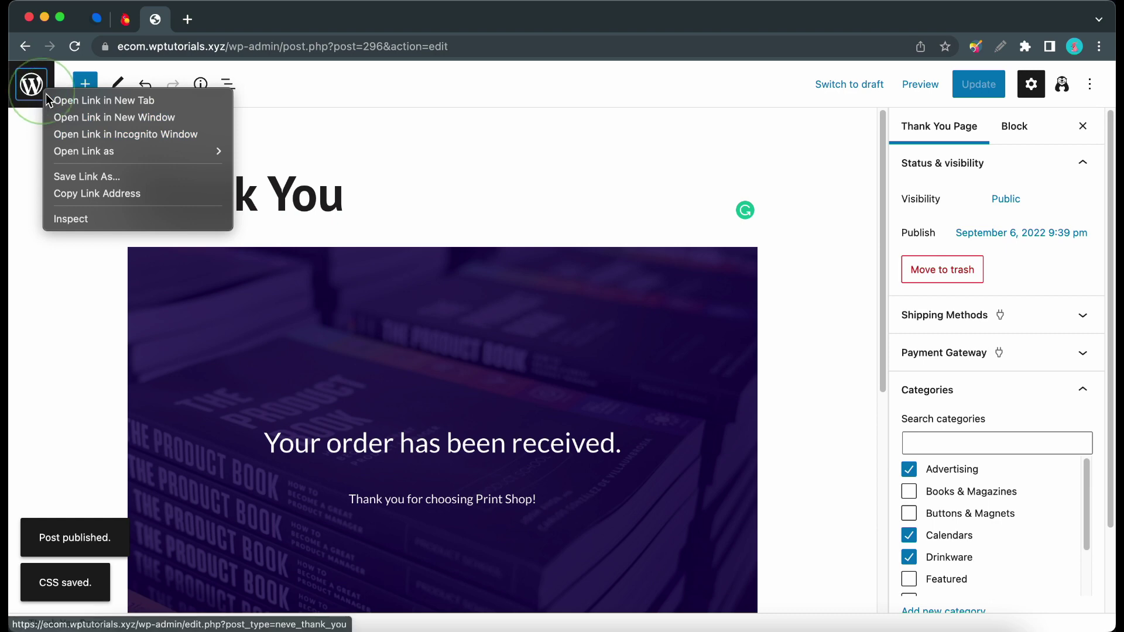
pyautogui.click(135, 101)
pyautogui.click(258, 26)
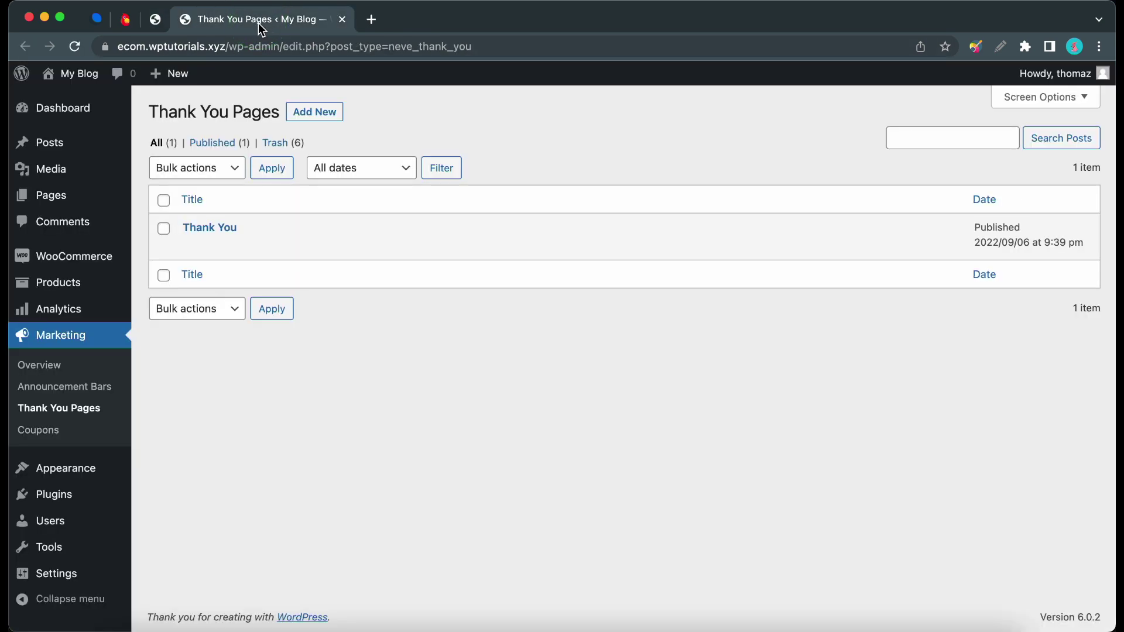
# From the storefront, add the Calendar product to the cart
pyautogui.moveTo(65, 76)
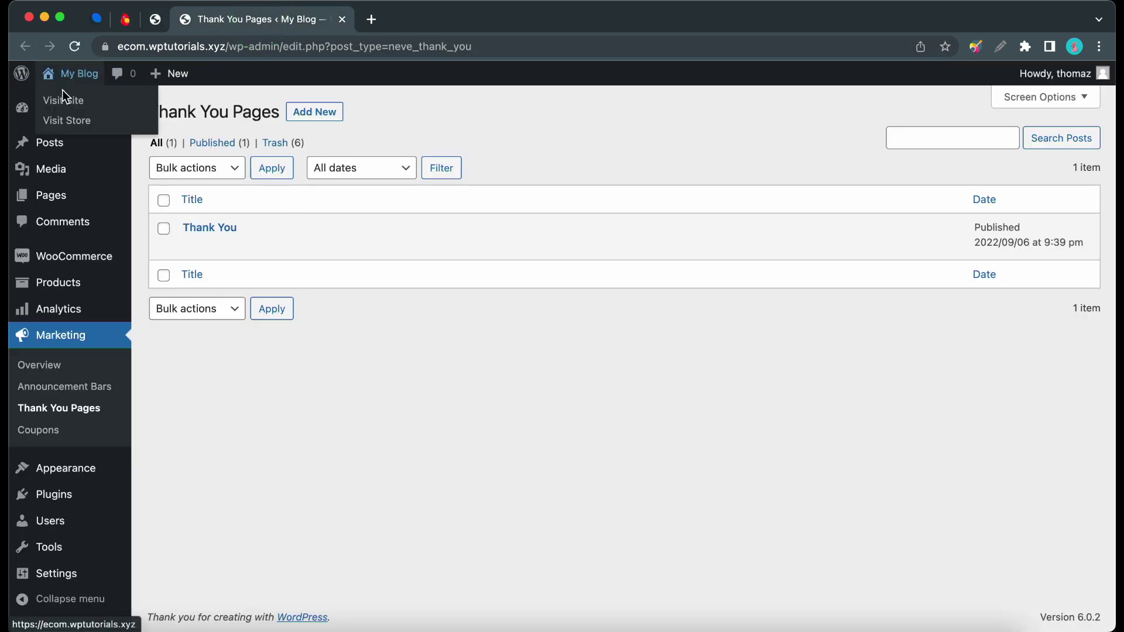
pyautogui.click(80, 122)
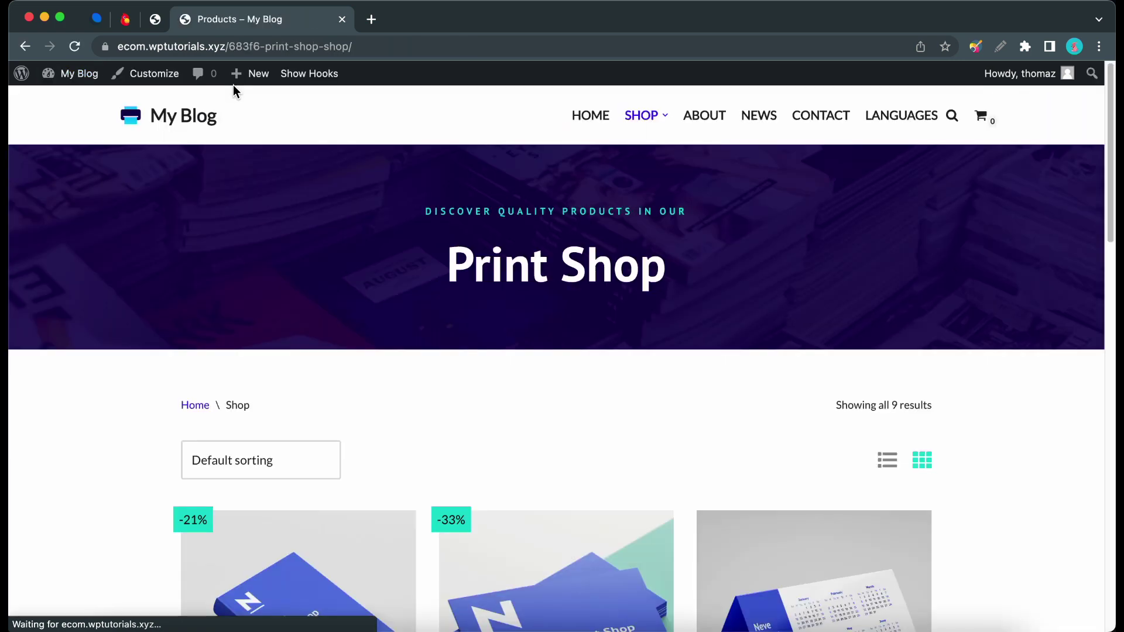
pyautogui.scroll(-5, 539, 328)
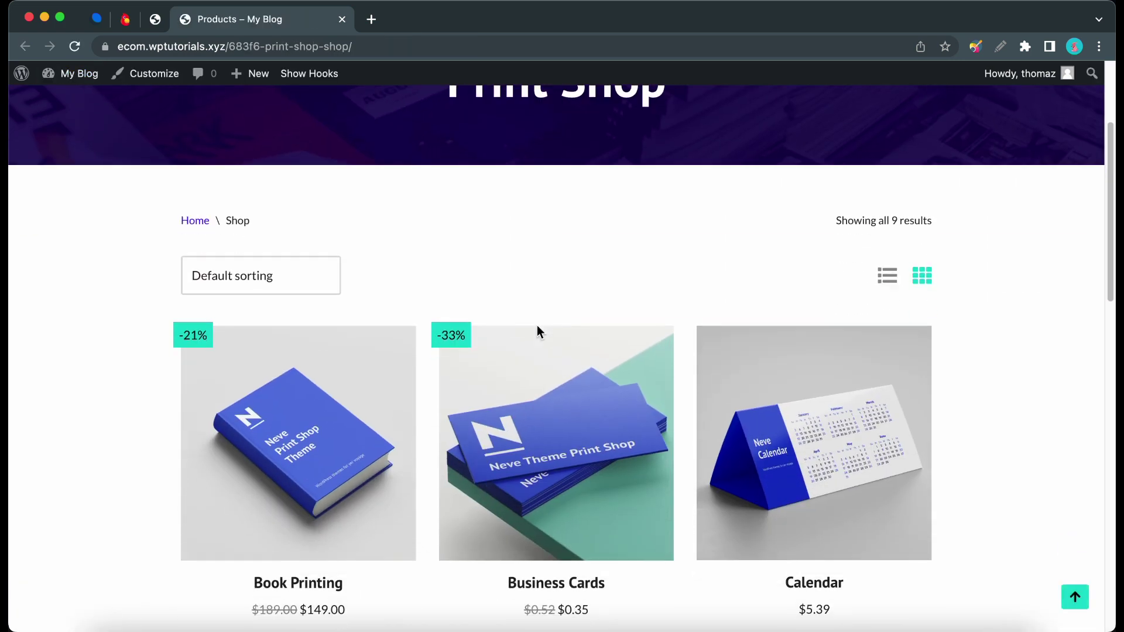
pyautogui.click(829, 371)
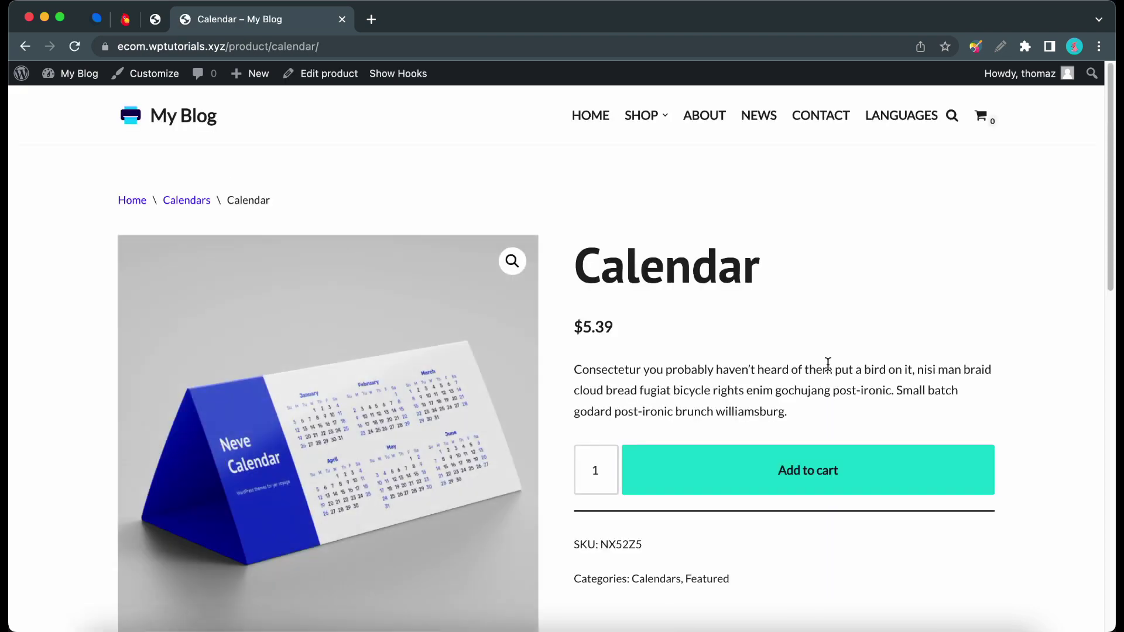
pyautogui.click(820, 467)
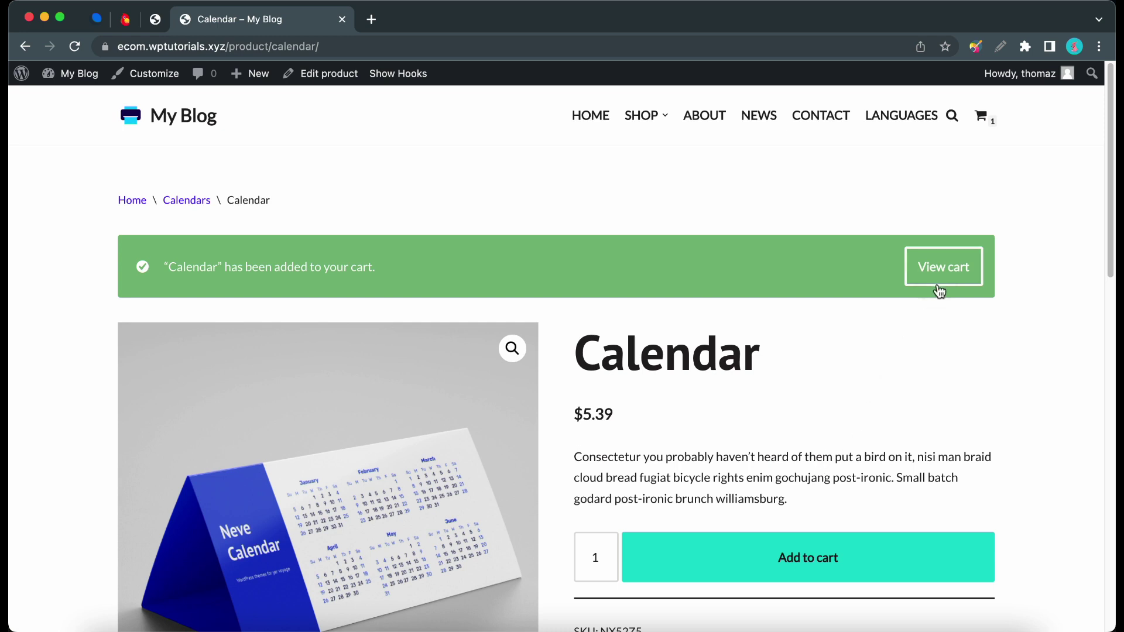
# Check out the Calendar and place the test order to reach the order-received cover
pyautogui.click(940, 291)
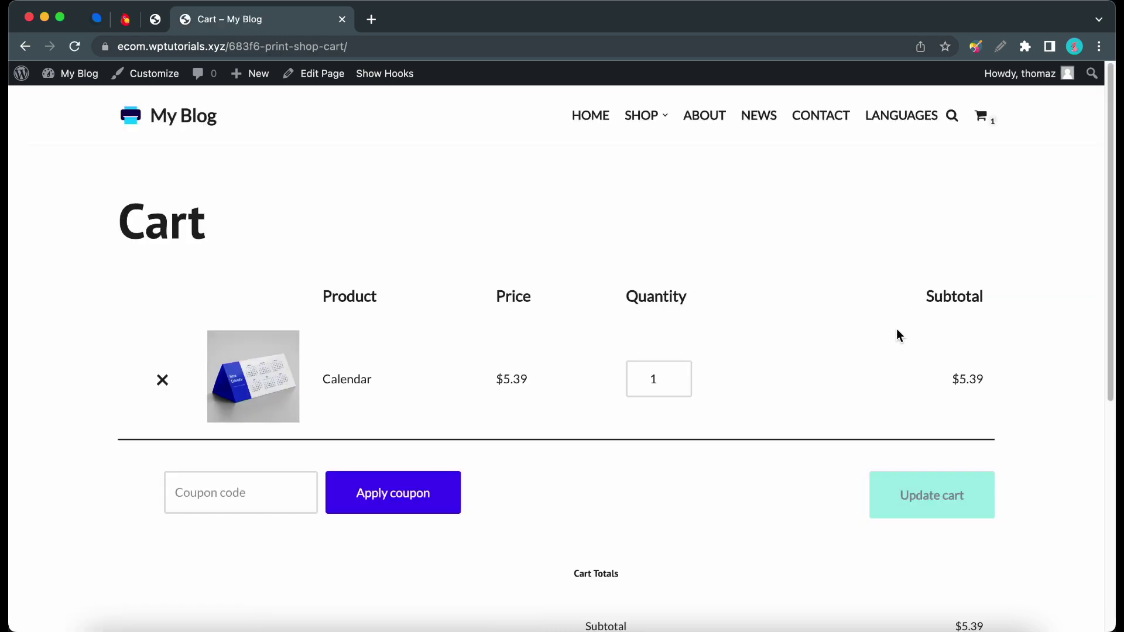
pyautogui.scroll(-6, 897, 329)
pyautogui.click(880, 515)
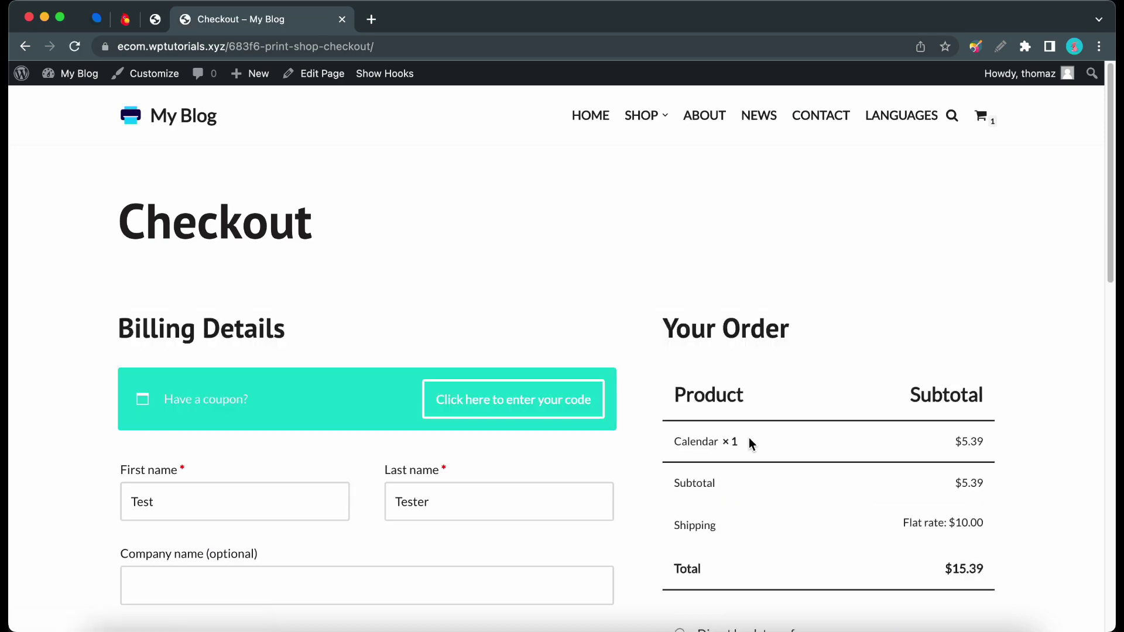
pyautogui.scroll(-3, 749, 443)
pyautogui.scroll(-3, 750, 439)
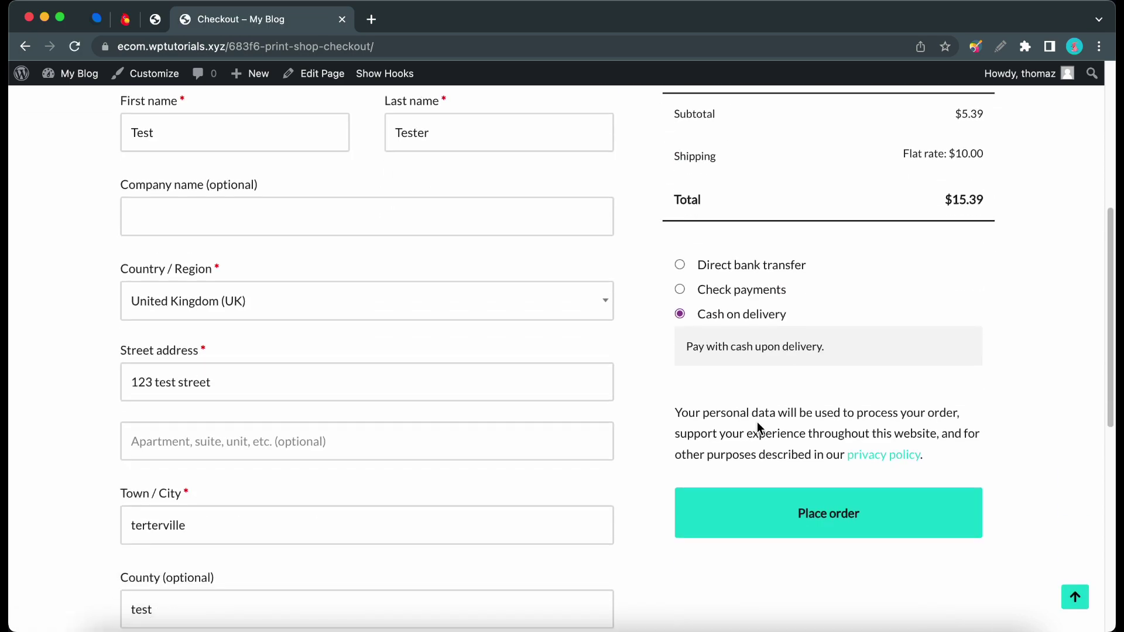
pyautogui.click(778, 502)
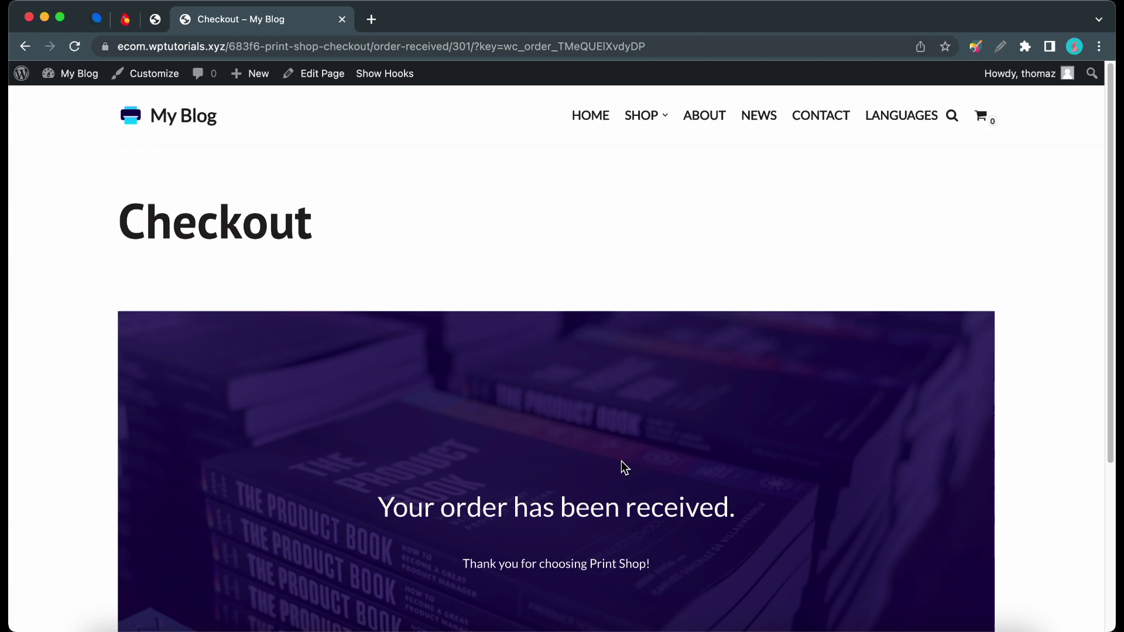
# Create a new Thank You page titled 'Packaging' with the text 'Thank you for purchasing!'
pyautogui.click(342, 19)
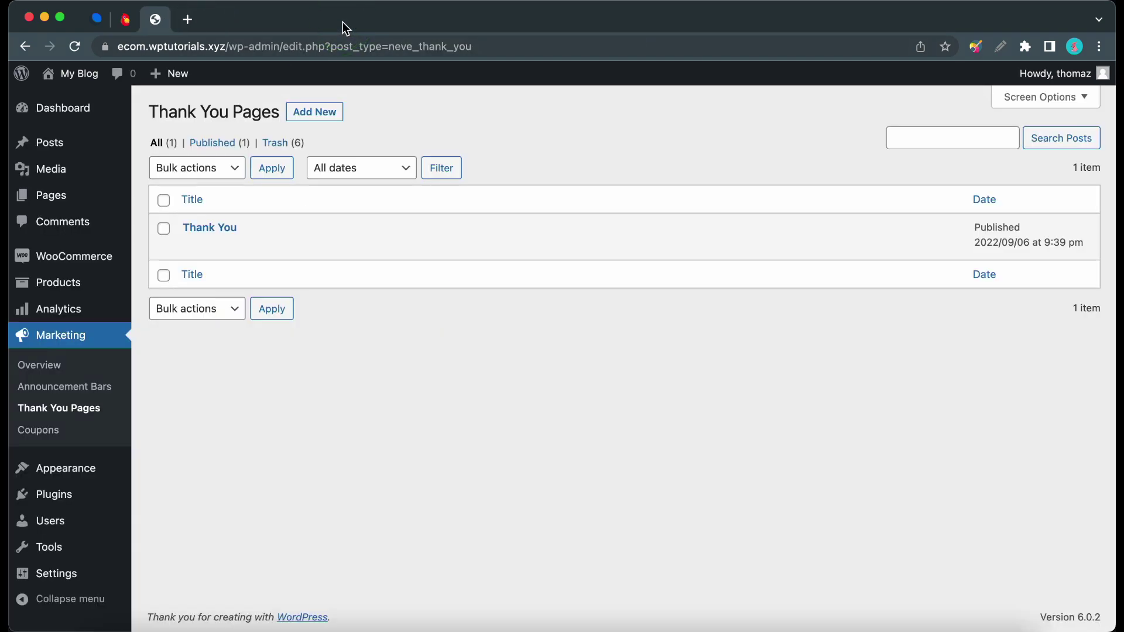
pyautogui.click(323, 114)
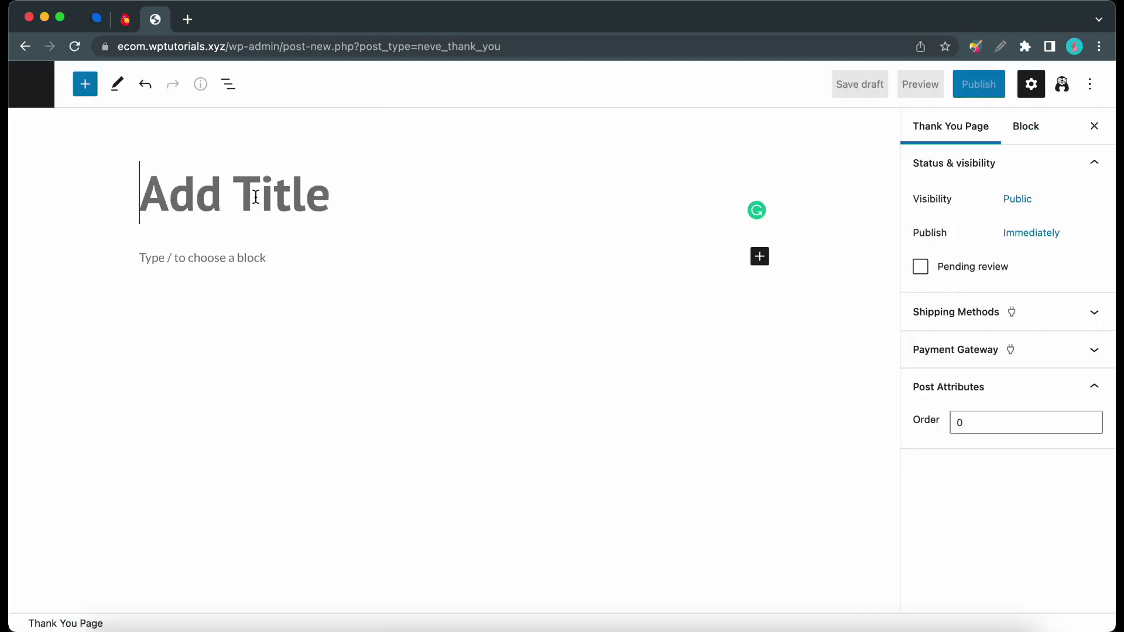
pyautogui.write('Packaging')
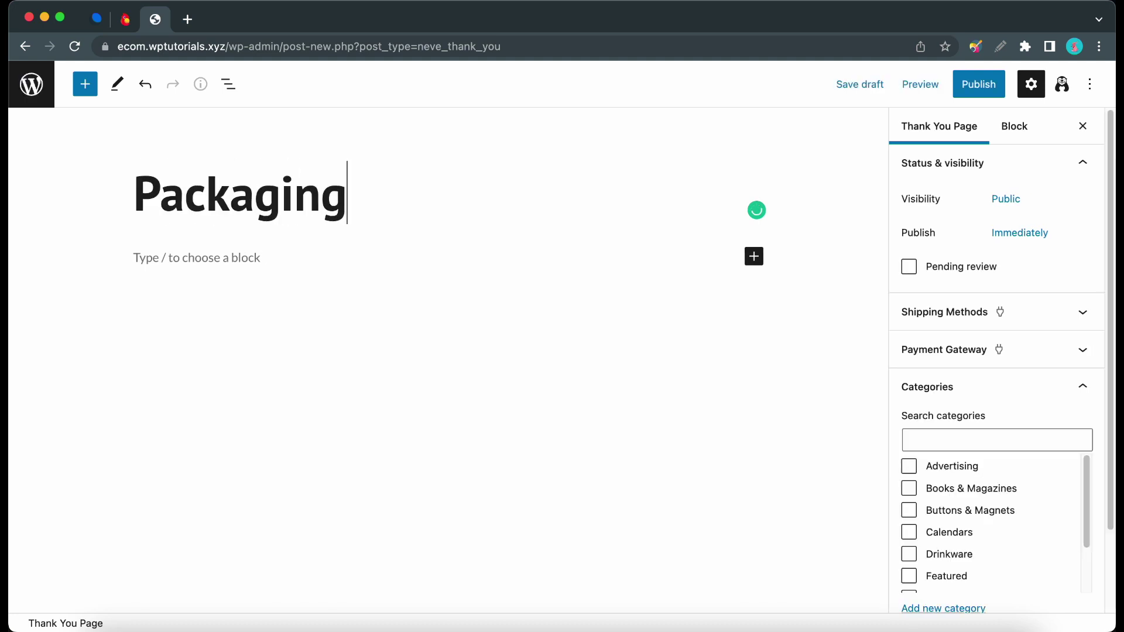
pyautogui.click(226, 256)
pyautogui.write('Thank you for ')
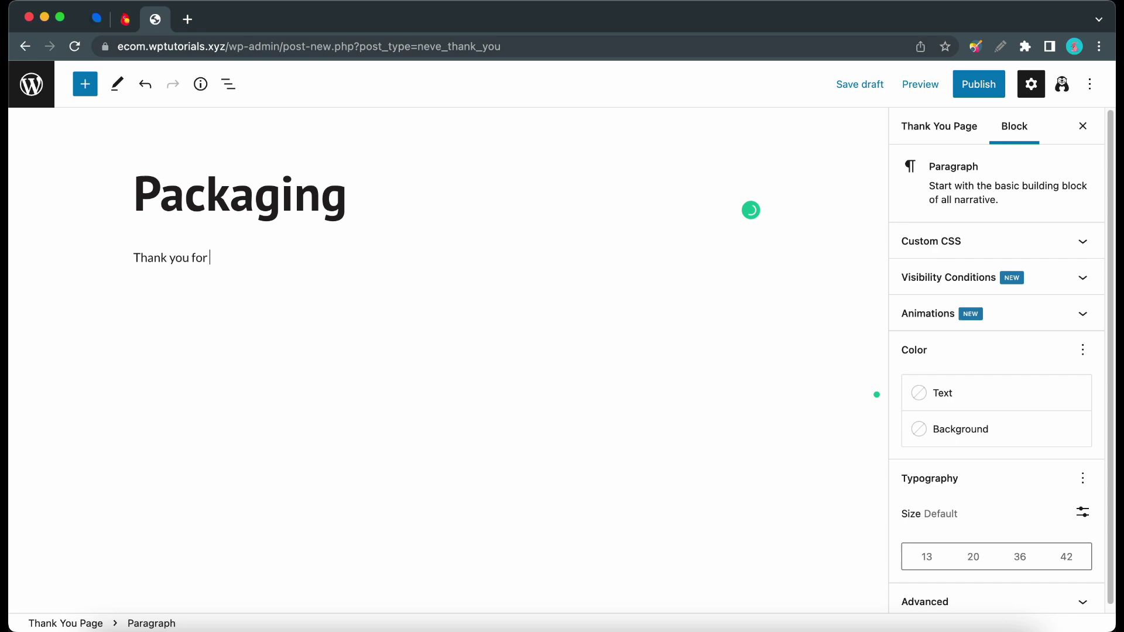
pyautogui.write('purchasing!')
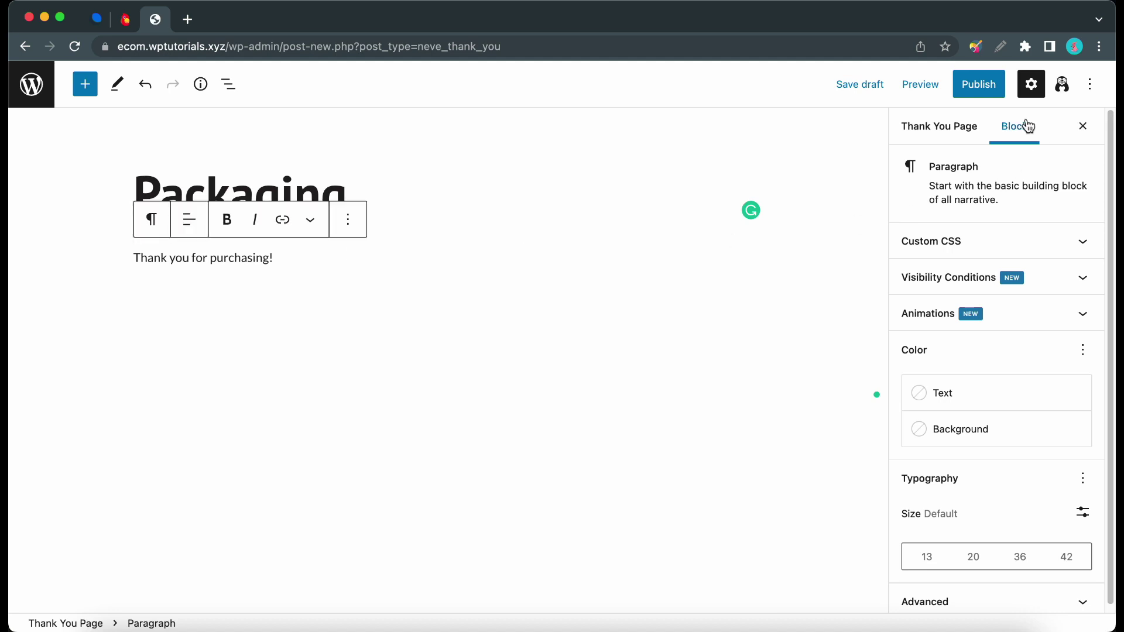
# Publish the Packaging page and return to the Thank You Pages list
pyautogui.click(988, 86)
pyautogui.click(967, 87)
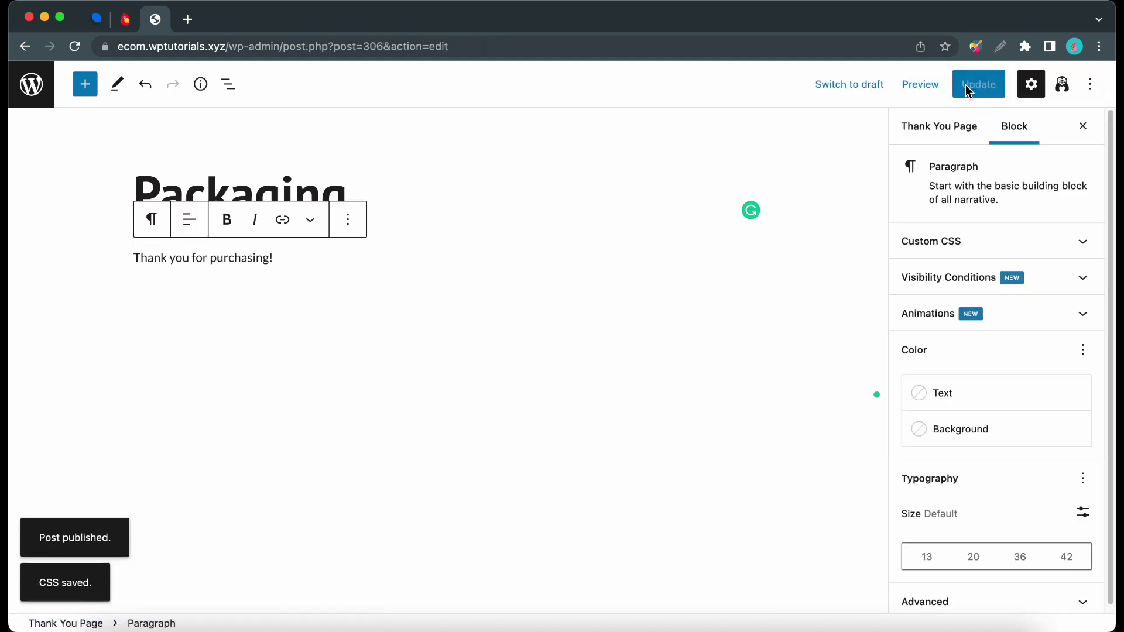
pyautogui.click(41, 93)
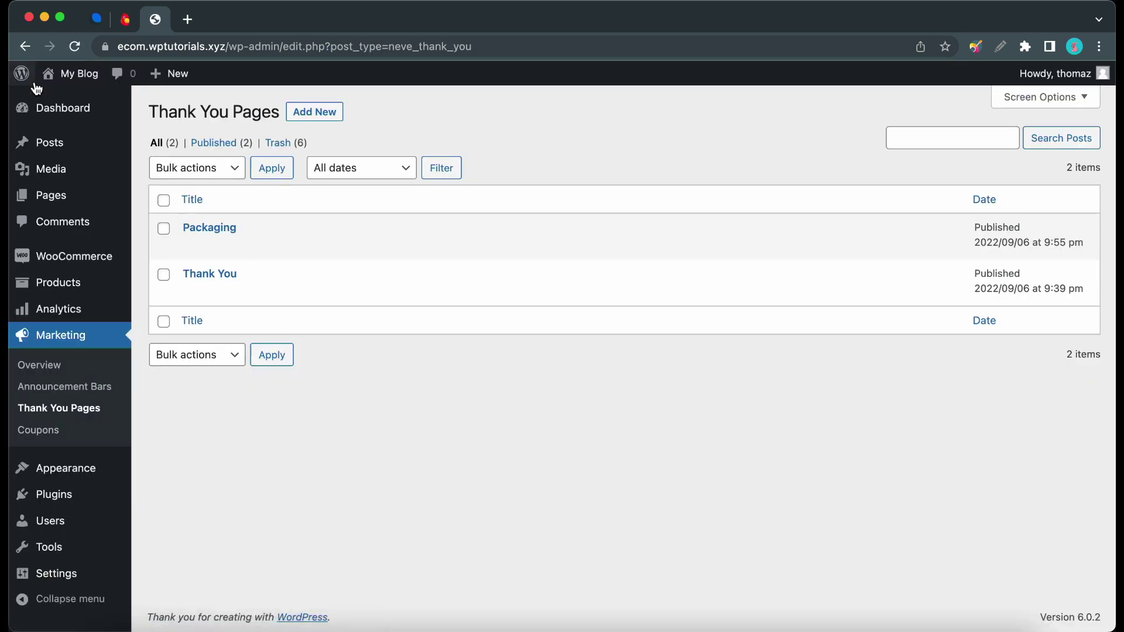
# Open the Product Label product for editing from All Products
pyautogui.moveTo(56, 285)
pyautogui.click(164, 285)
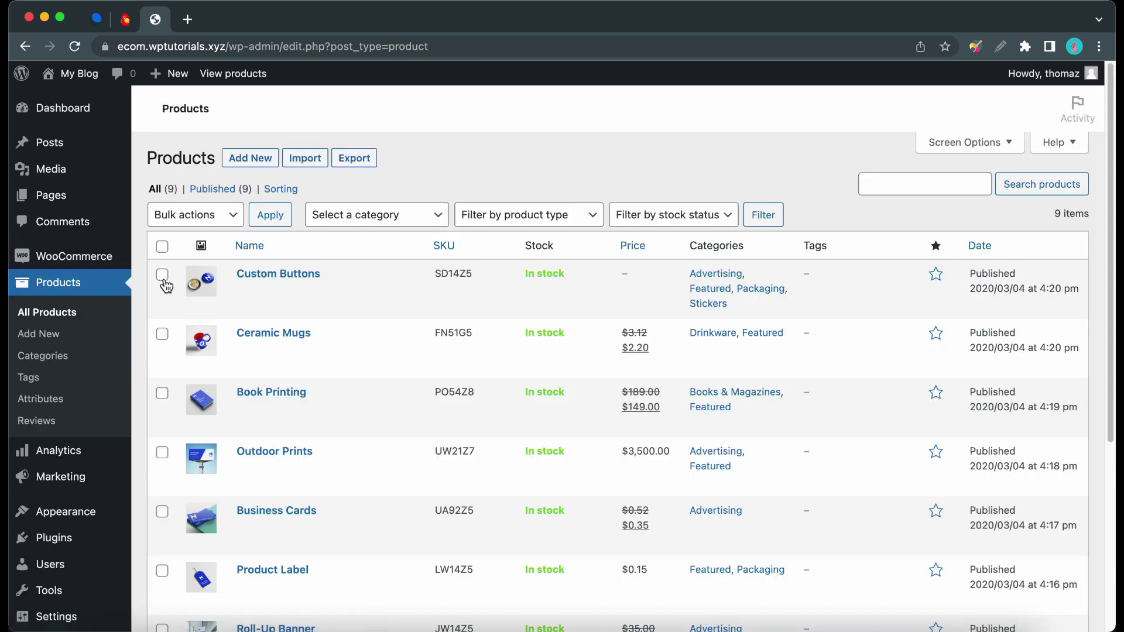
pyautogui.moveTo(279, 313)
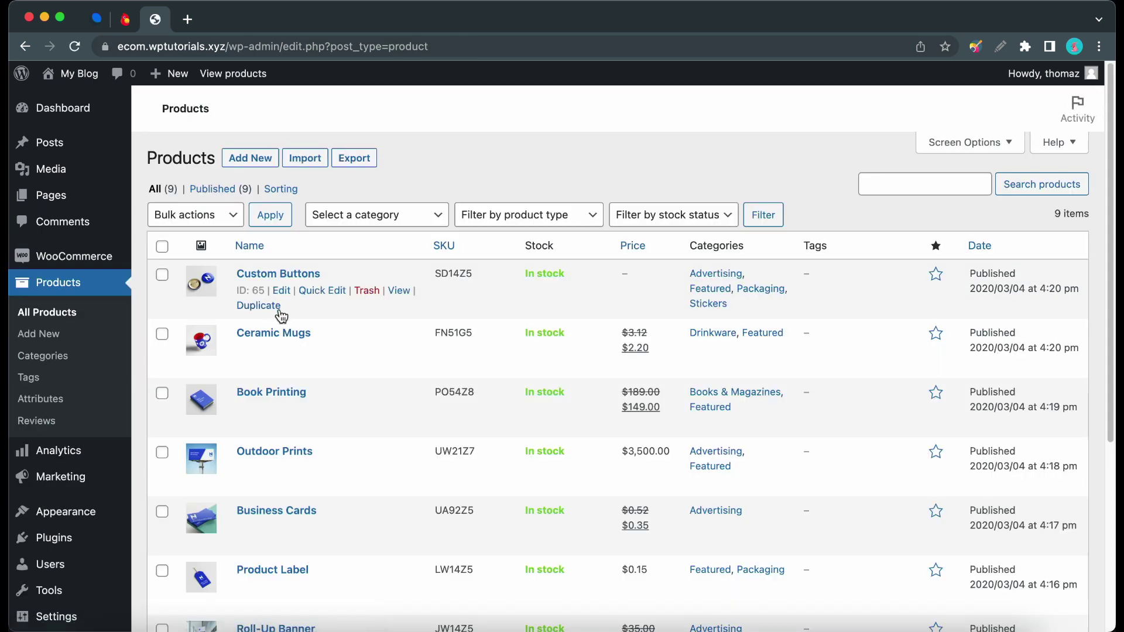
pyautogui.click(282, 575)
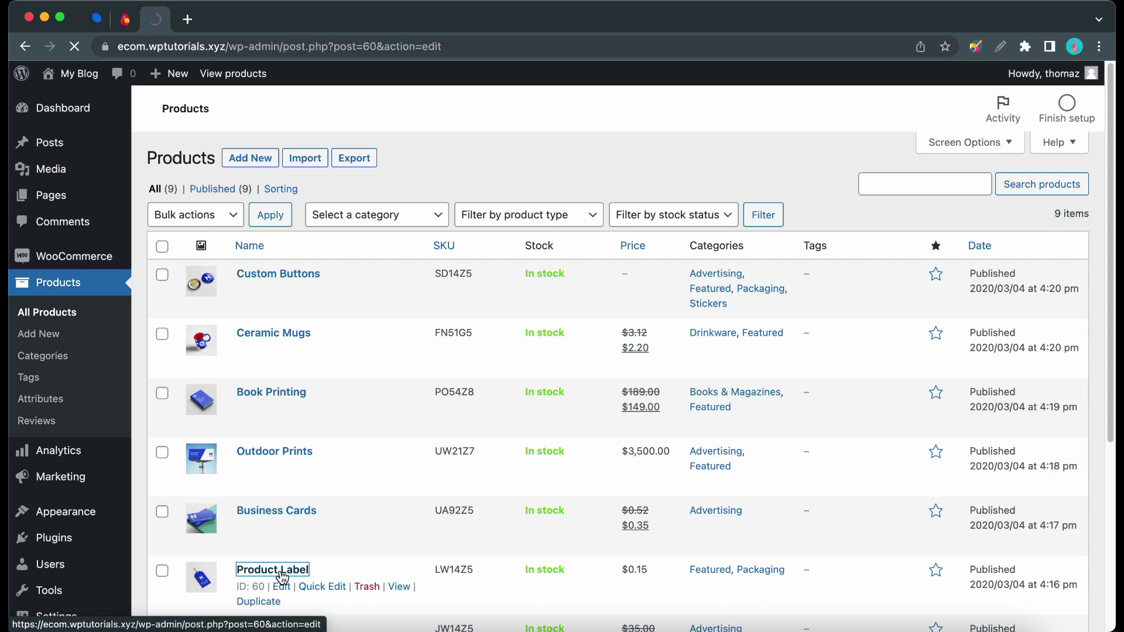
# Set Product Label's thank you page to Packaging and update the product
pyautogui.scroll(-1, 363, 441)
pyautogui.scroll(-5, 364, 441)
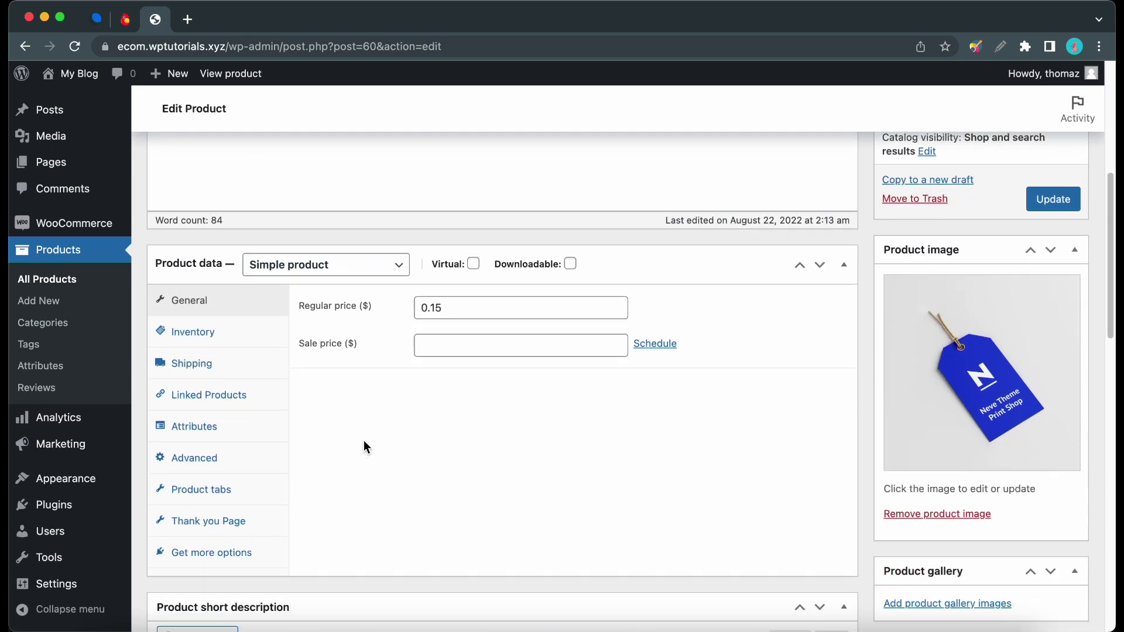
pyautogui.click(209, 434)
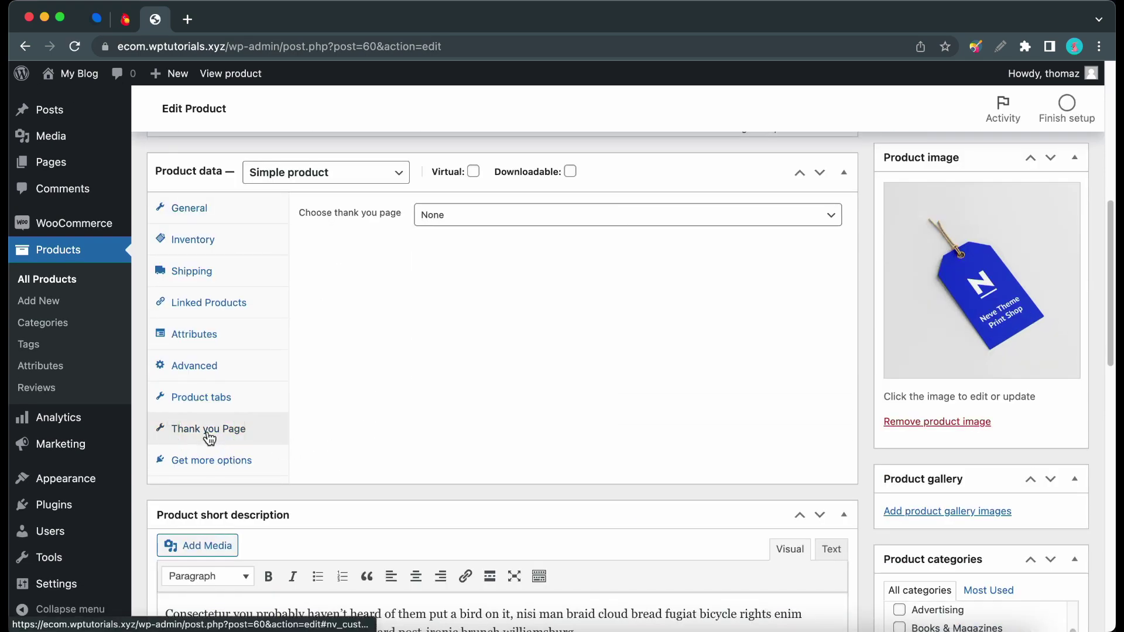
pyautogui.click(505, 217)
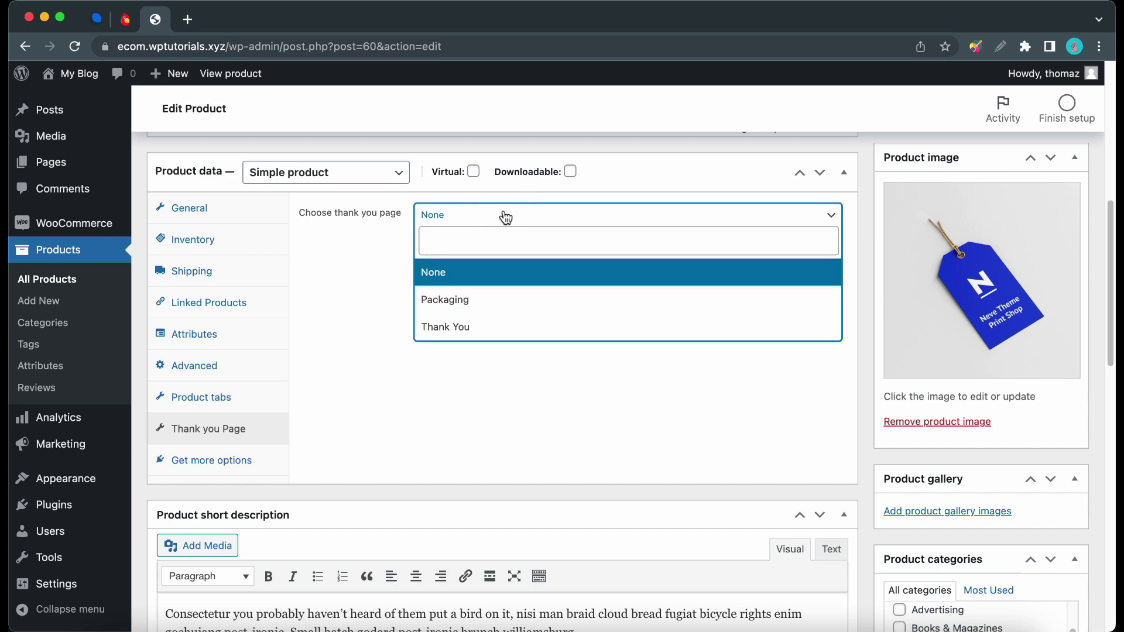
pyautogui.click(470, 309)
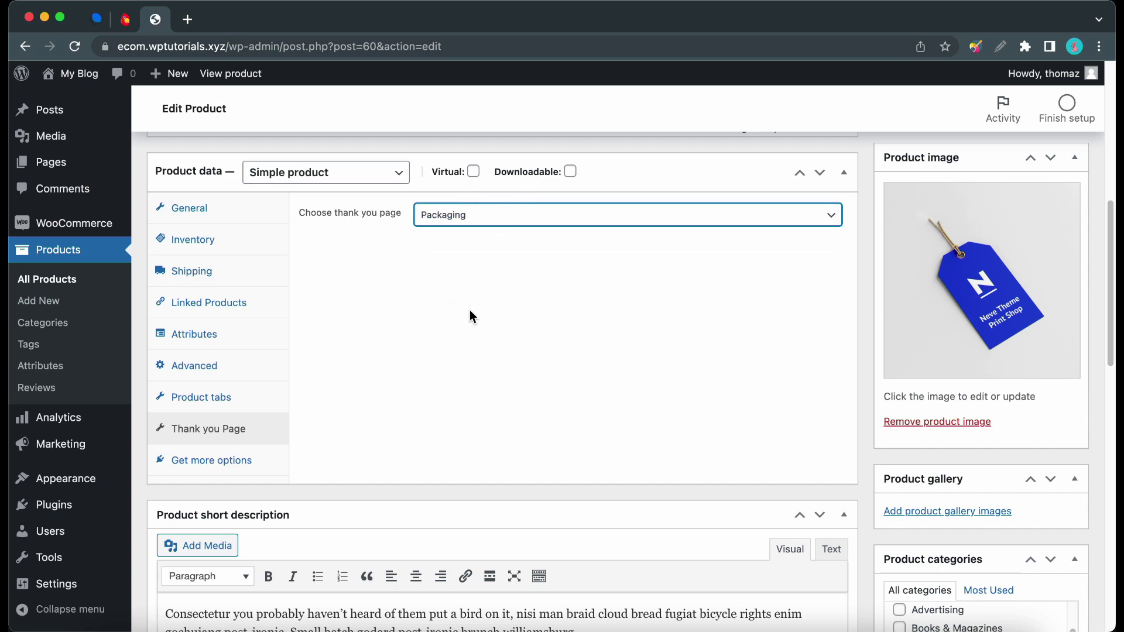
pyautogui.scroll(10, 853, 311)
pyautogui.click(1057, 509)
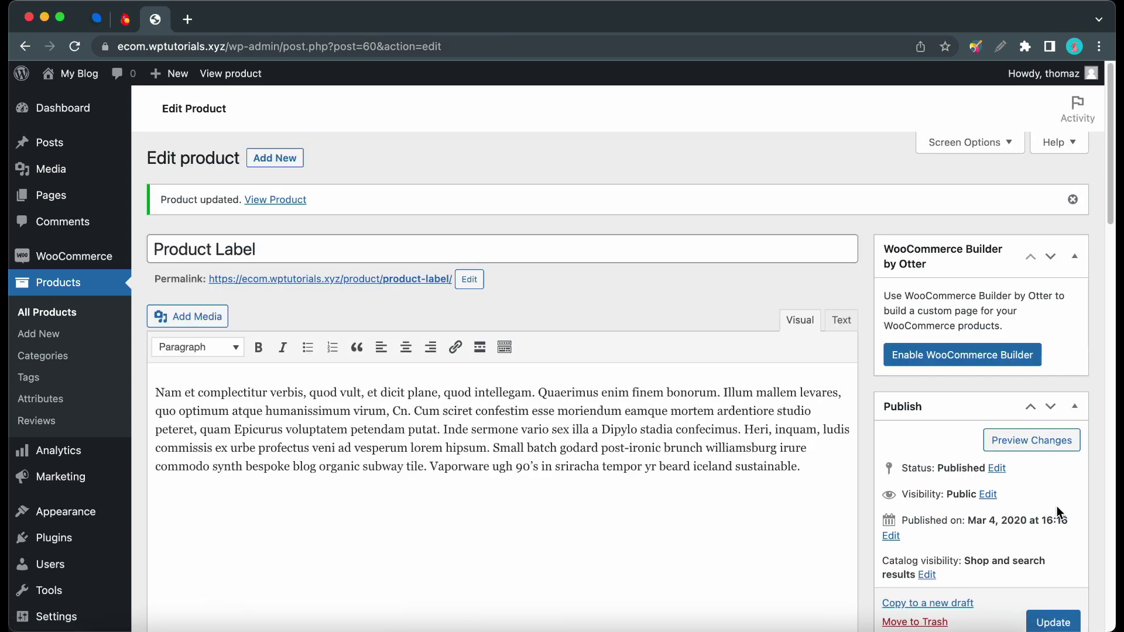
# Add Product Label to the cart from its storefront page and place the $10.15 checkout order
pyautogui.click(402, 281)
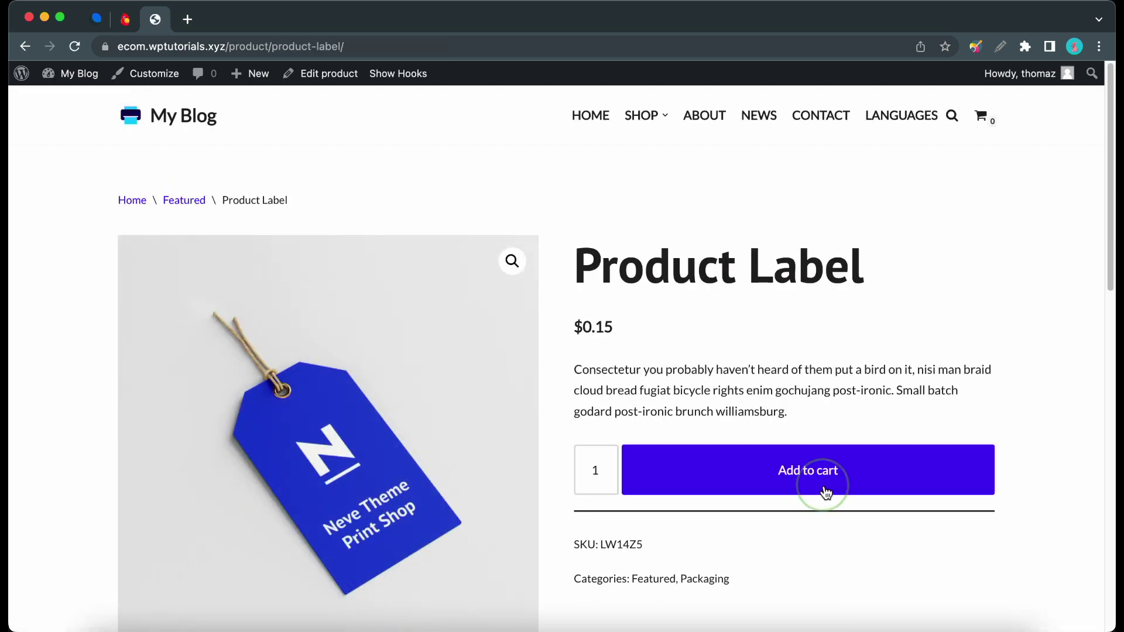
pyautogui.click(825, 491)
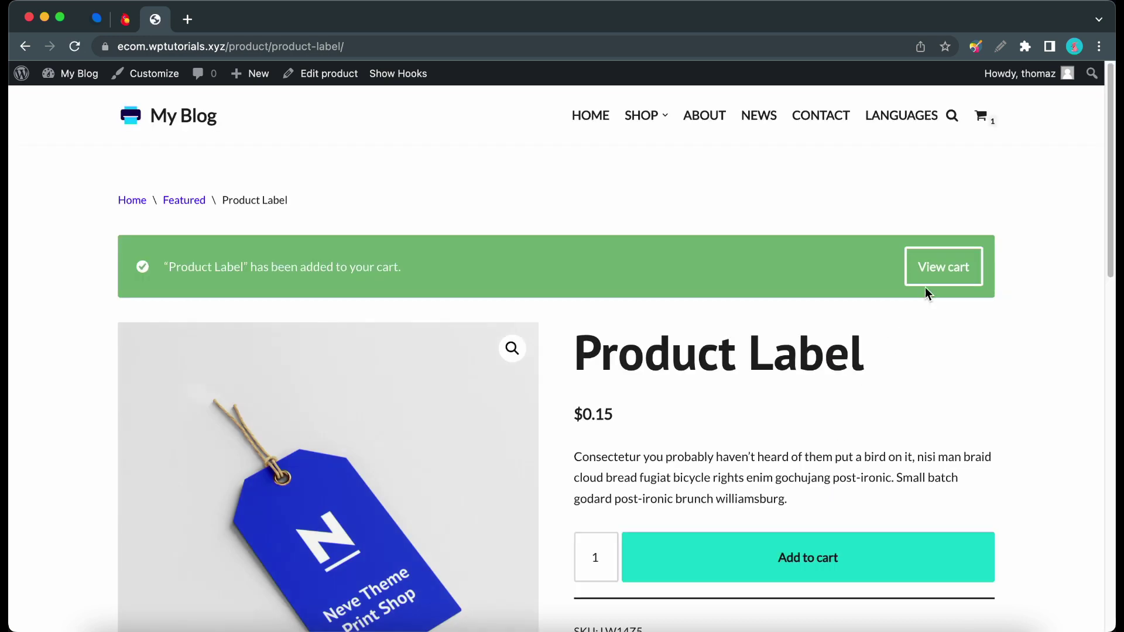
pyautogui.click(935, 269)
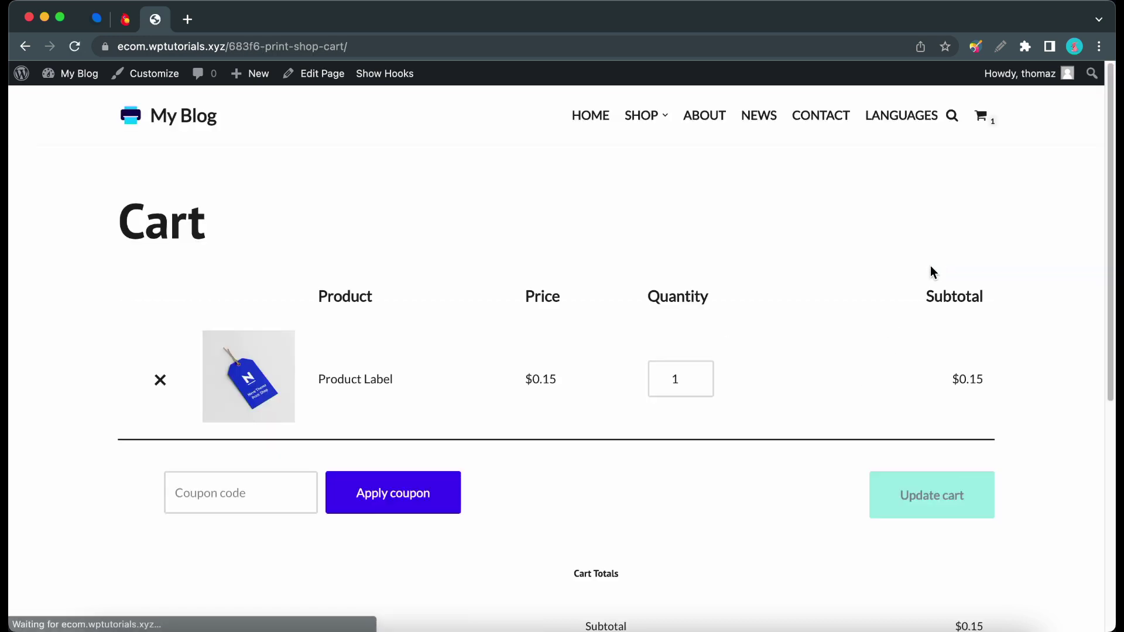
pyautogui.scroll(-7, 796, 287)
pyautogui.click(925, 494)
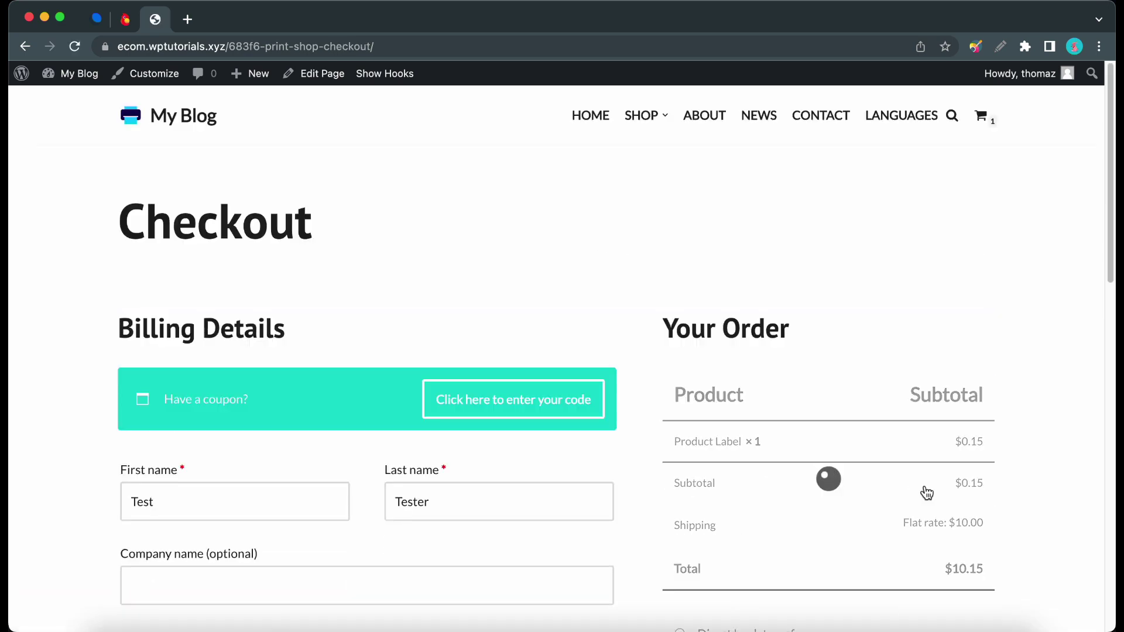
pyautogui.scroll(-6, 918, 459)
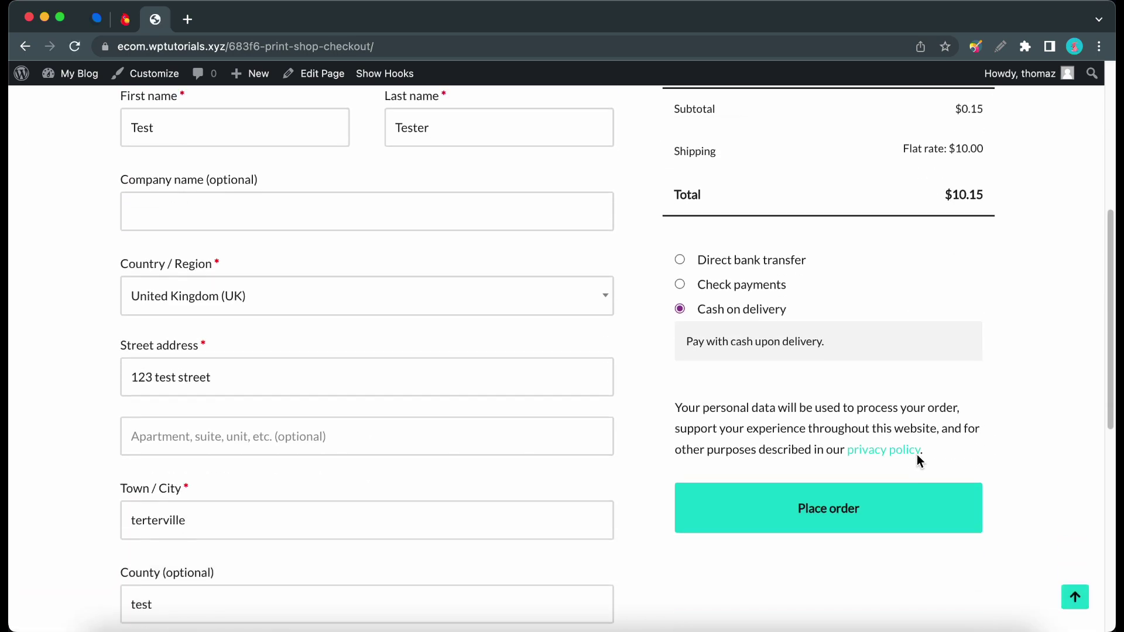
pyautogui.click(878, 505)
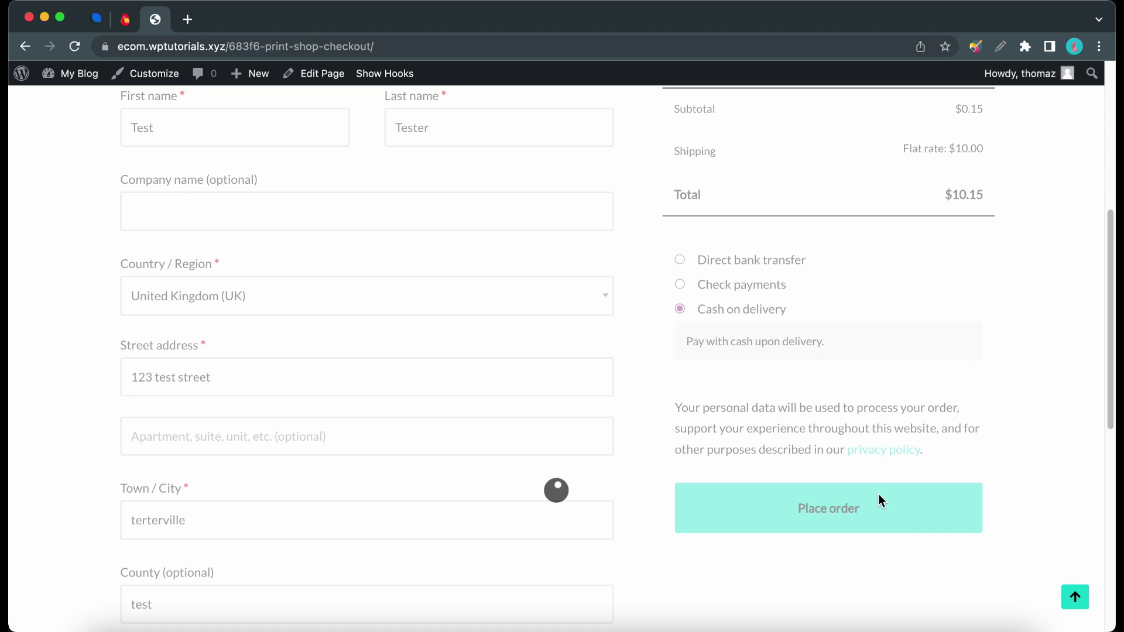